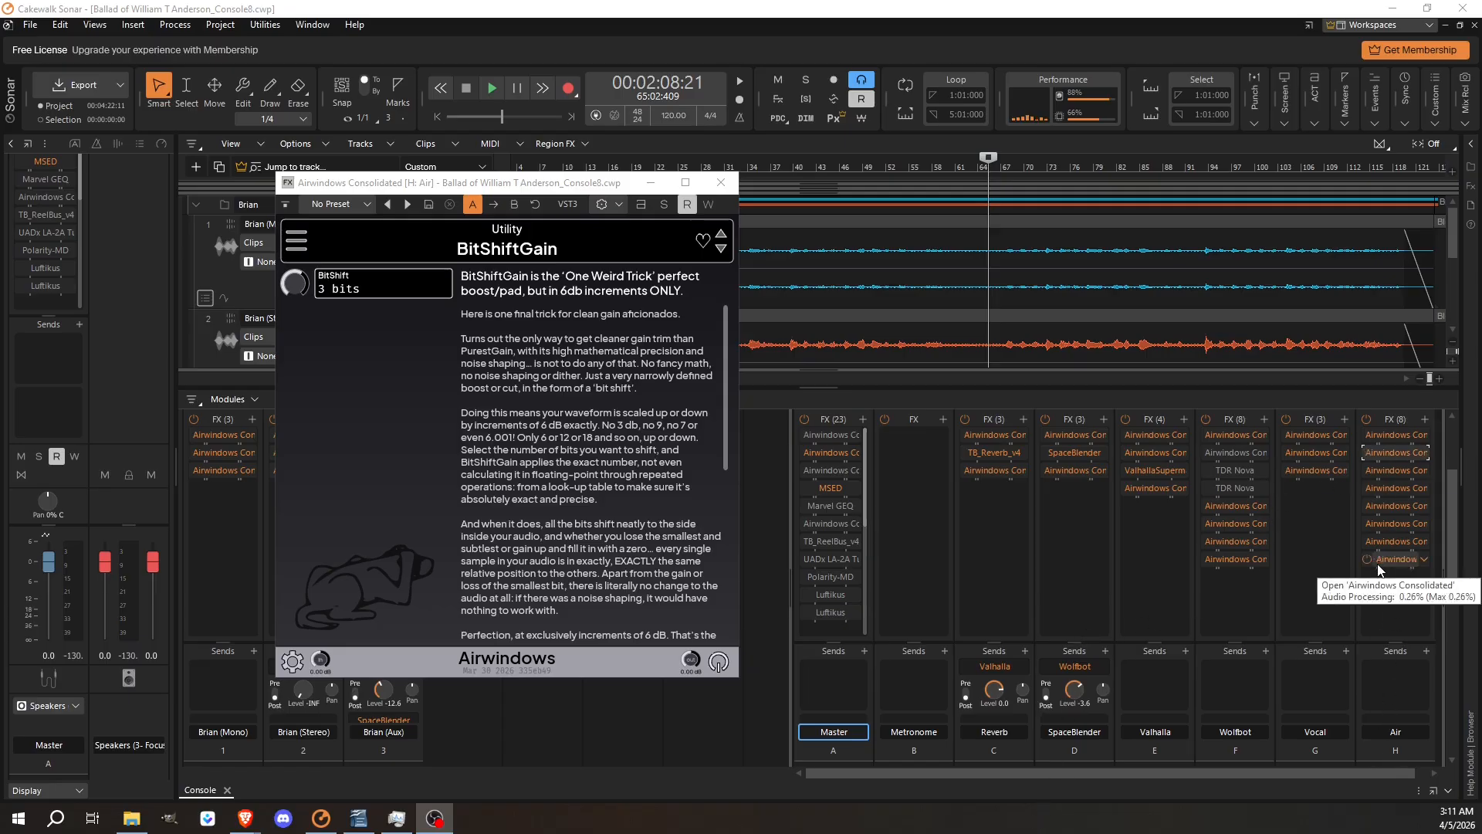
# Step: Look through the Airwindows Consolidated plugins on the Air bus, including Interstage and both BitShiftGain instances
pyautogui.doubleClick(1399, 471)
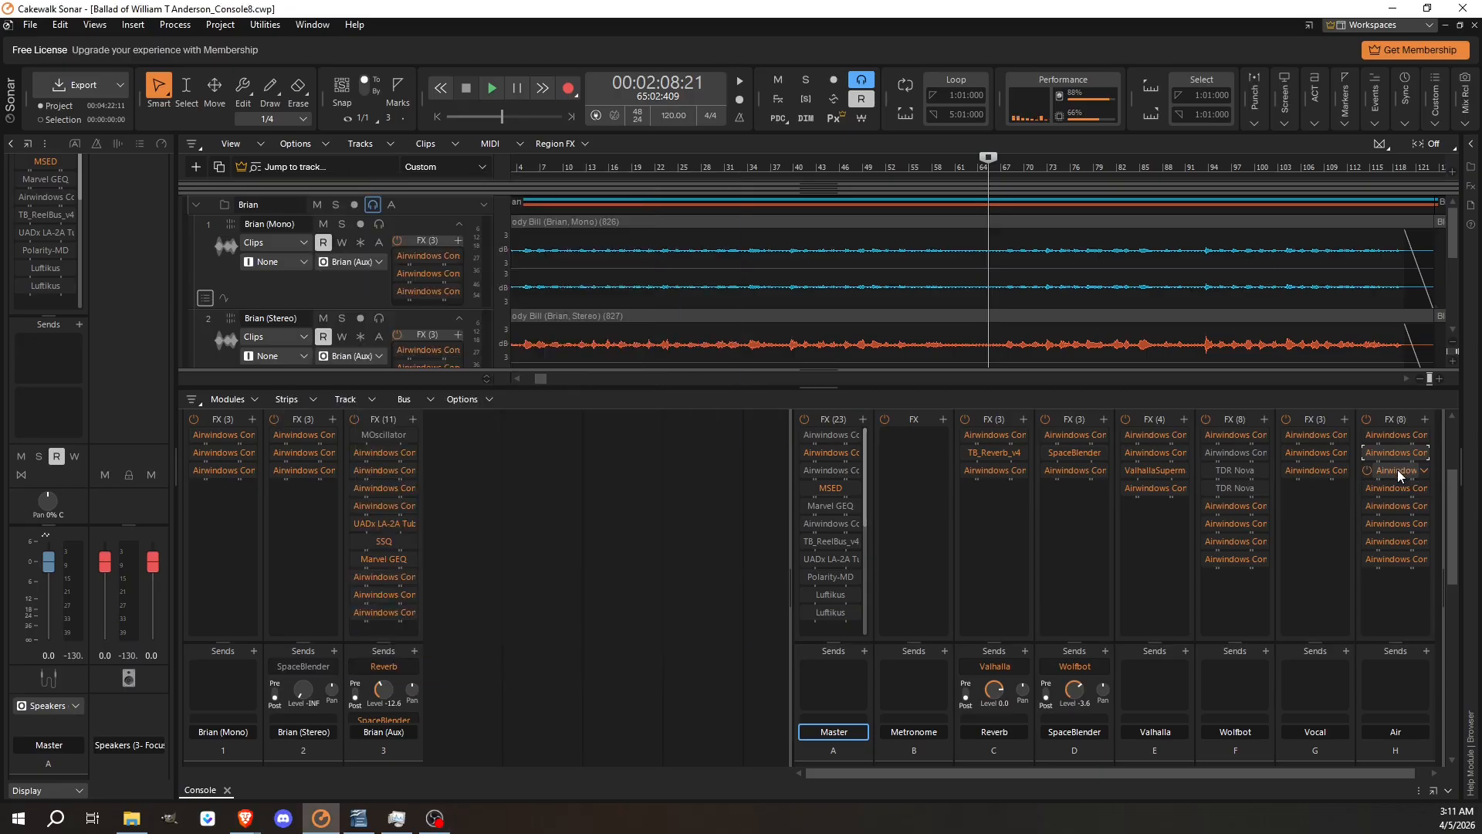
pyautogui.doubleClick(1394, 489)
pyautogui.doubleClick(1393, 507)
pyautogui.doubleClick(1393, 525)
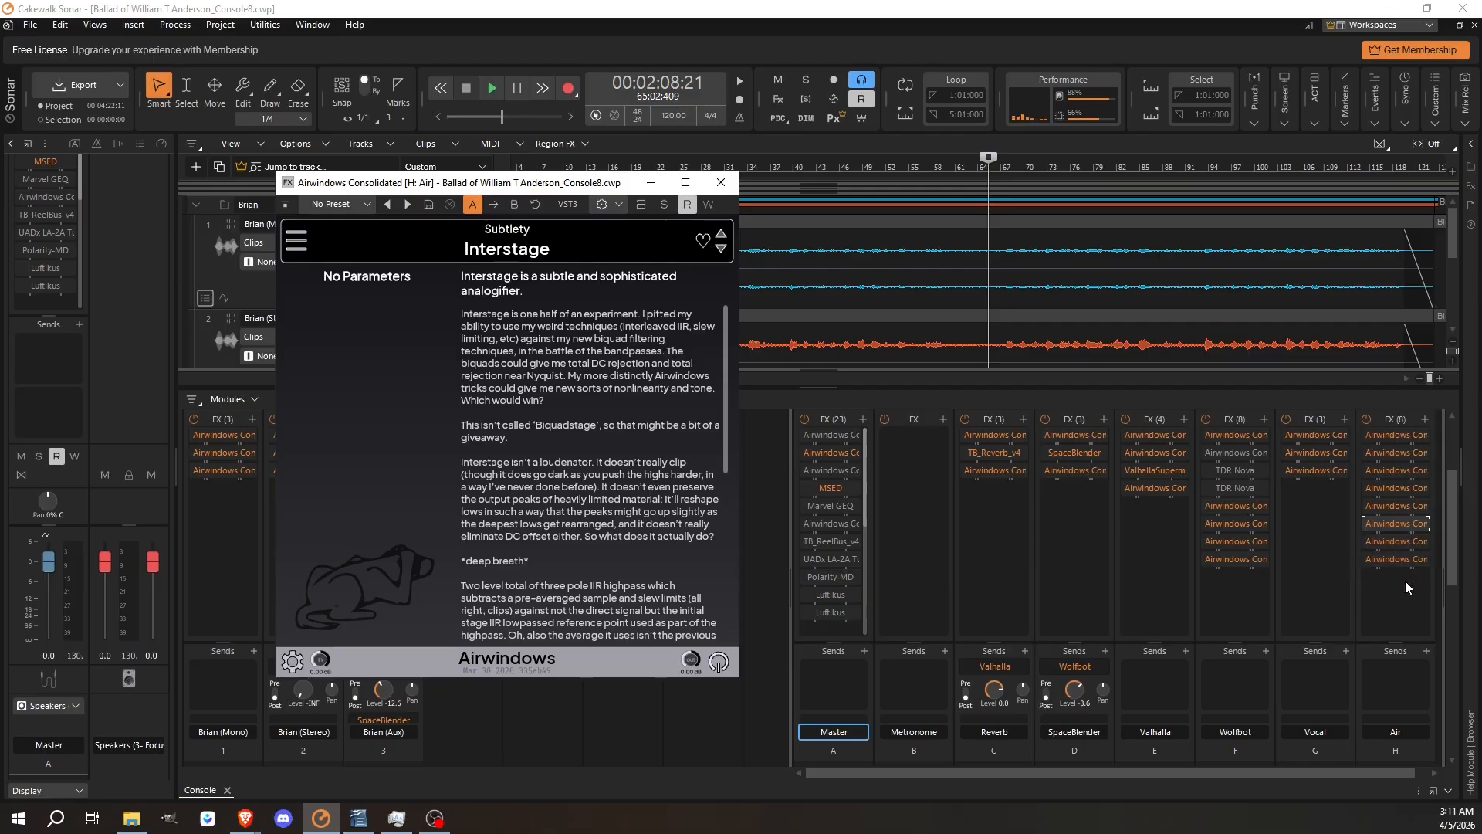
pyautogui.doubleClick(1396, 455)
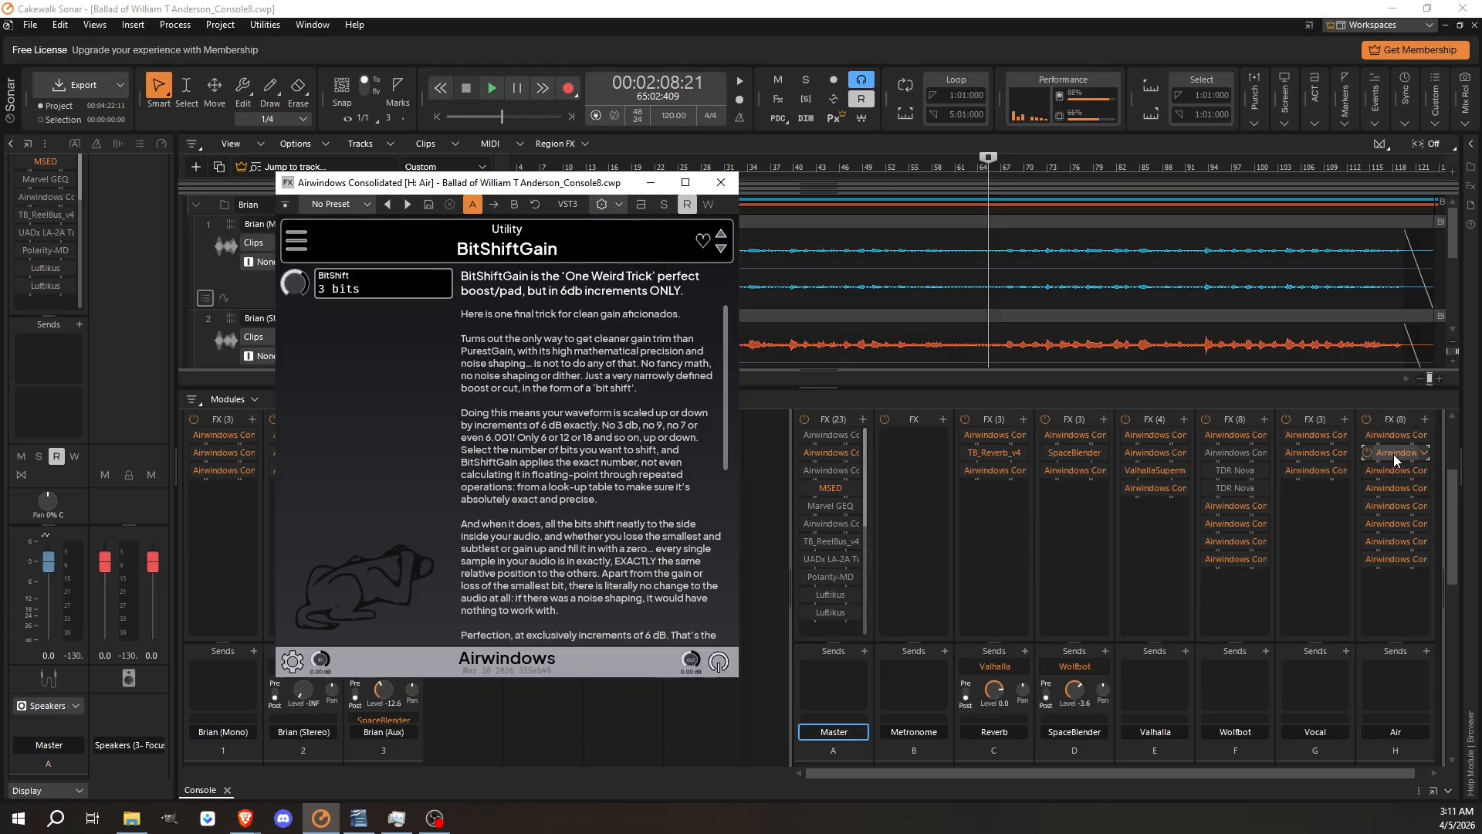
pyautogui.doubleClick(1387, 541)
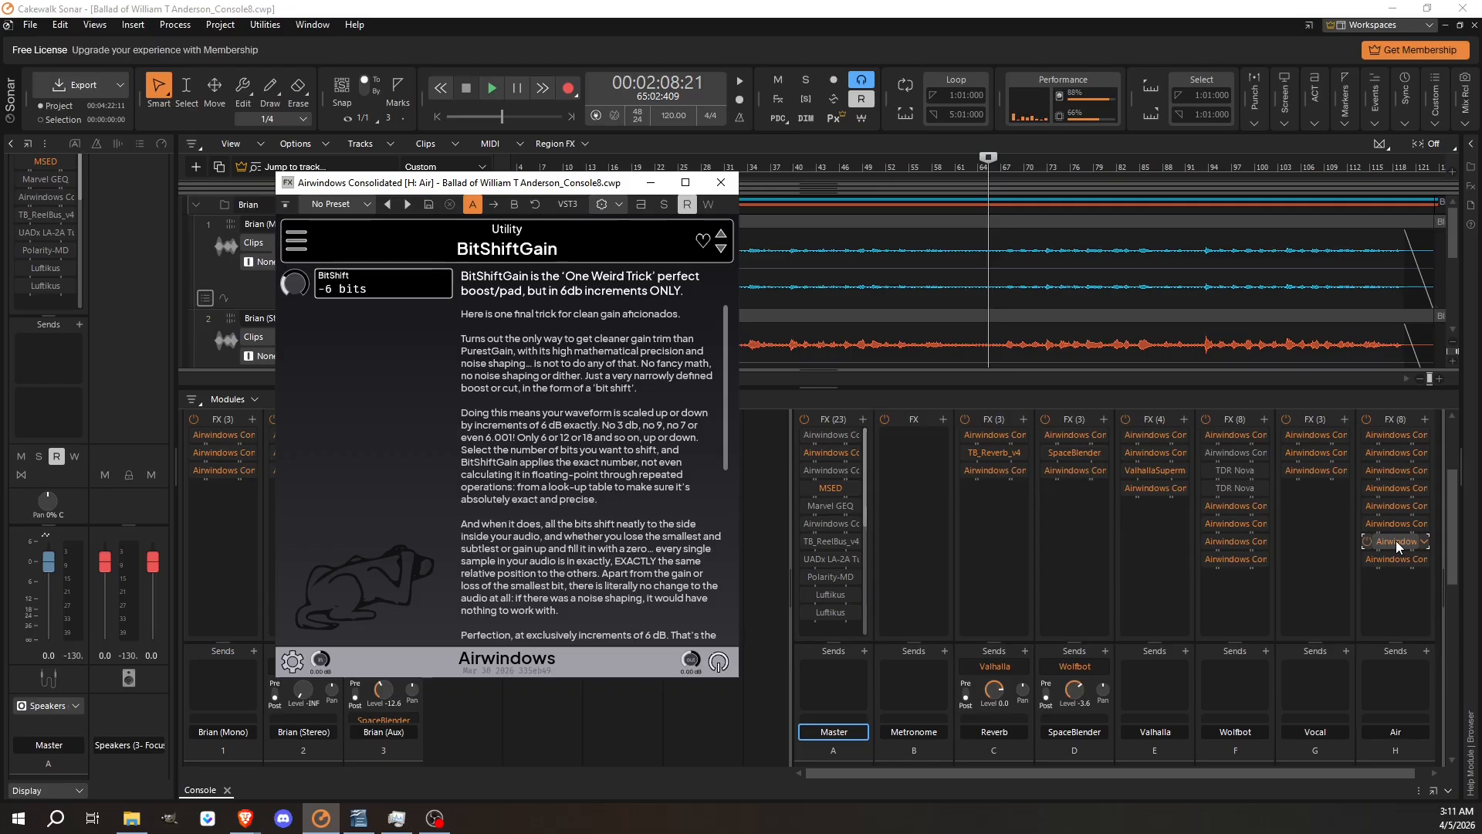
# Step: Swap the two BitShiftGain plugins on the Air bus, placing the -6 bits instance second and the 3 bits instance seventh
pyautogui.click(1396, 540)
pyautogui.moveTo(1396, 541)
pyautogui.mouseDown()
pyautogui.moveTo(1397, 447)
pyautogui.moveTo(1398, 552)
pyautogui.mouseUp()
pyautogui.moveTo(1396, 455); pyautogui.dragTo(1396, 438)
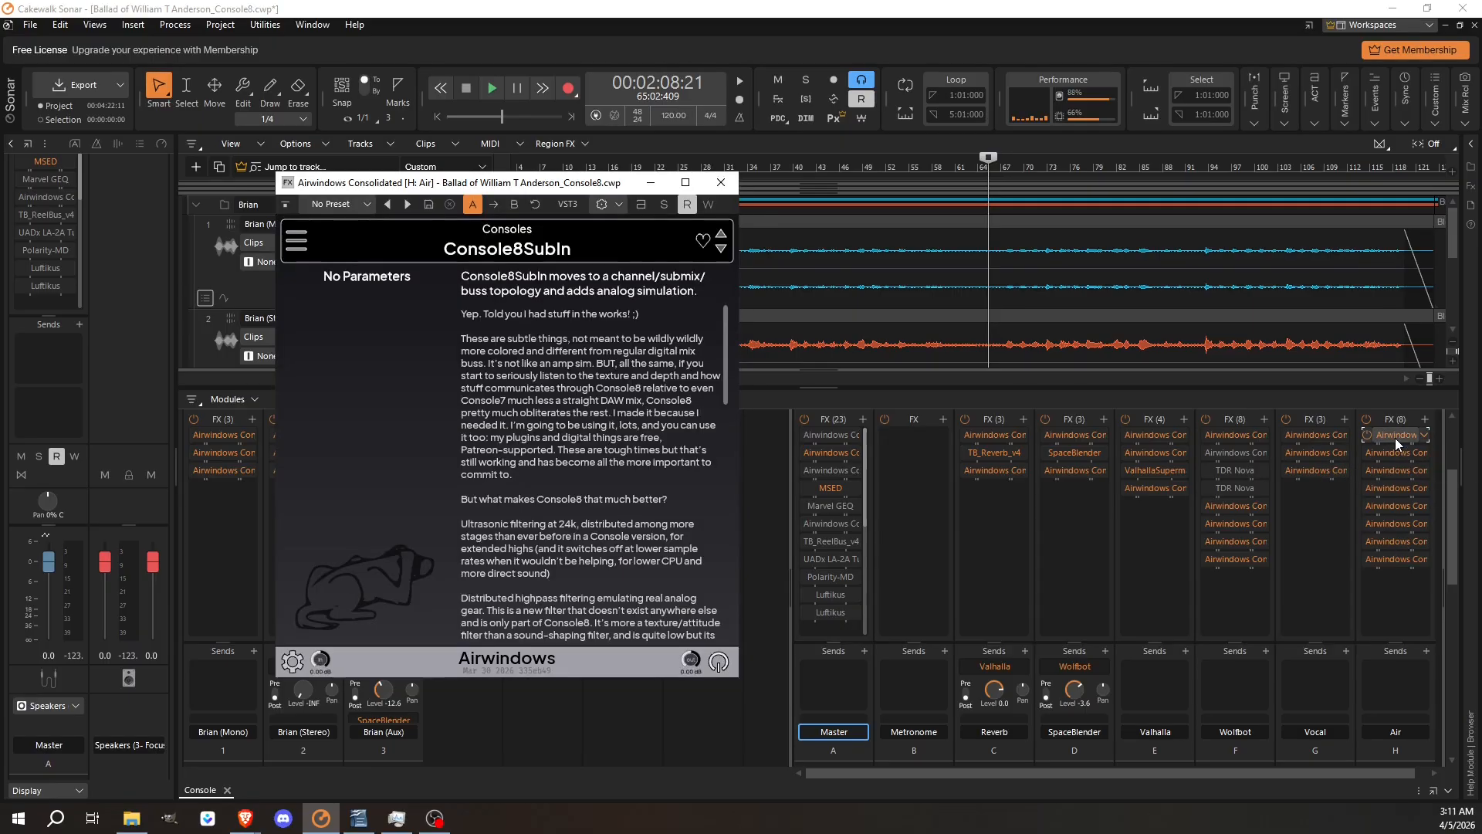
# Step: Review the Air bus plugins in order from the first BitShiftGain through PurestAir and Acceleration to the last BitShiftGain, and close the plugin window
pyautogui.doubleClick(1398, 446)
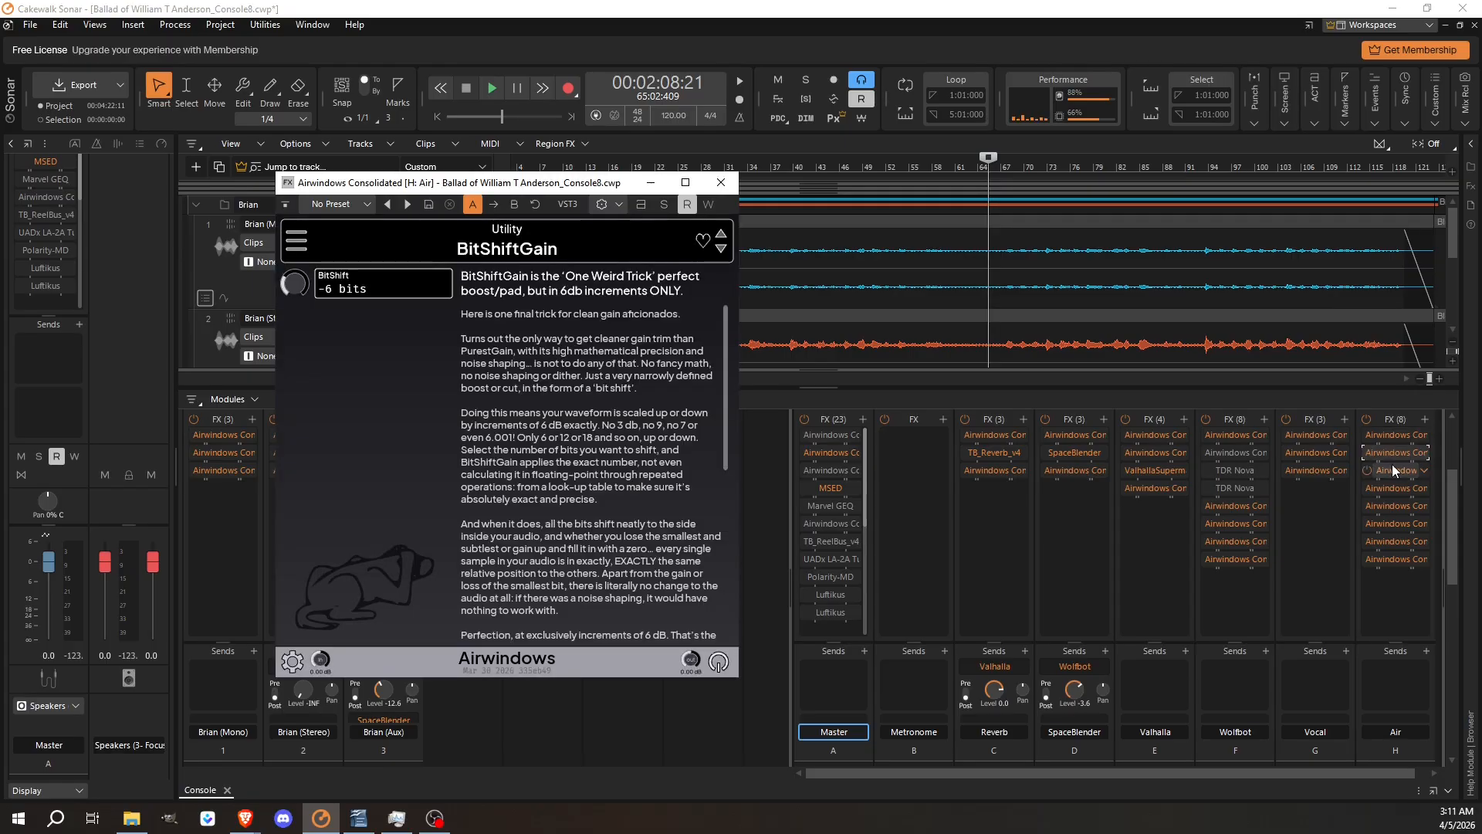
pyautogui.doubleClick(1392, 467)
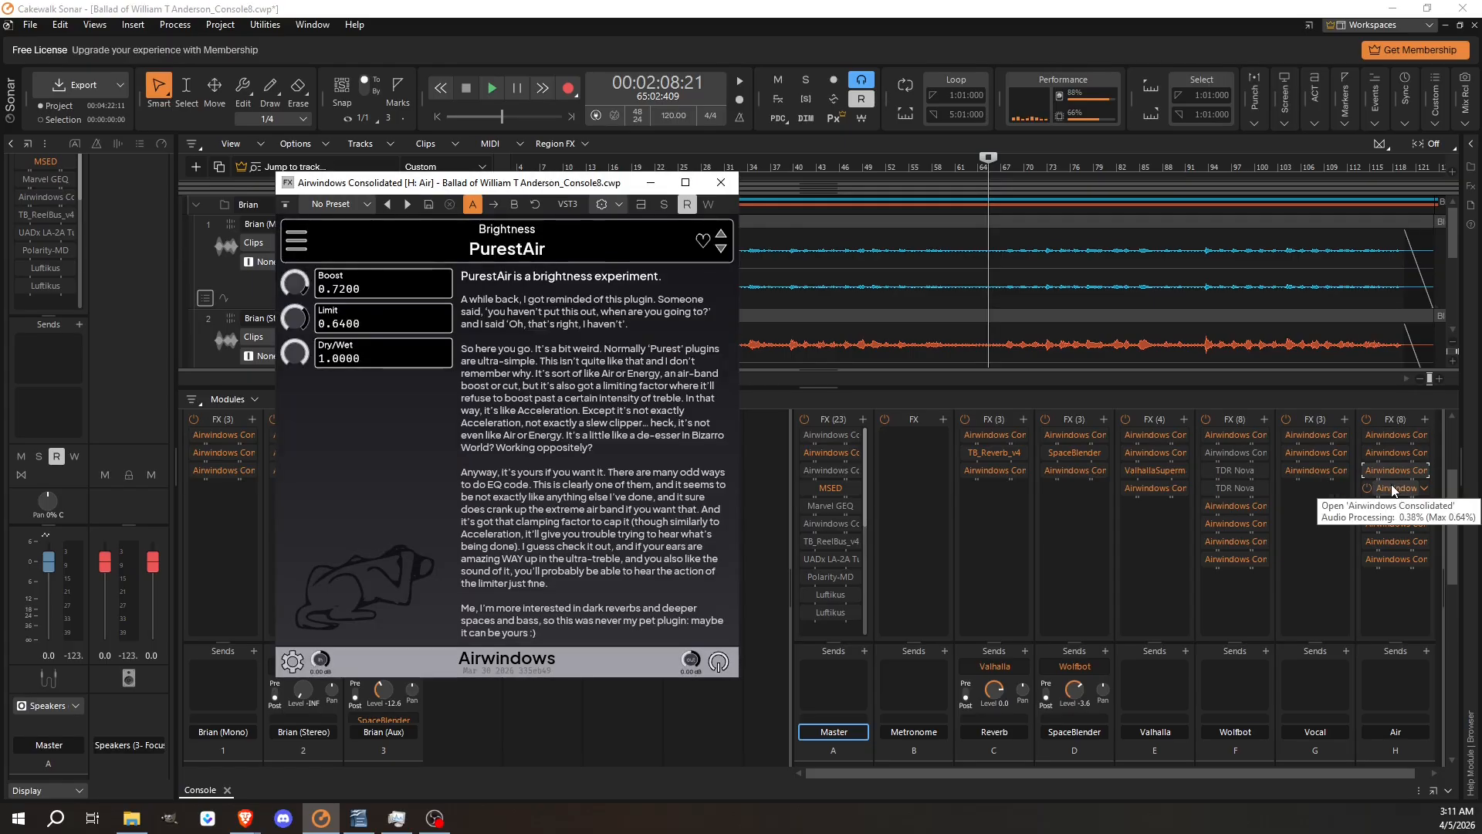
pyautogui.doubleClick(1392, 485)
pyautogui.doubleClick(1393, 506)
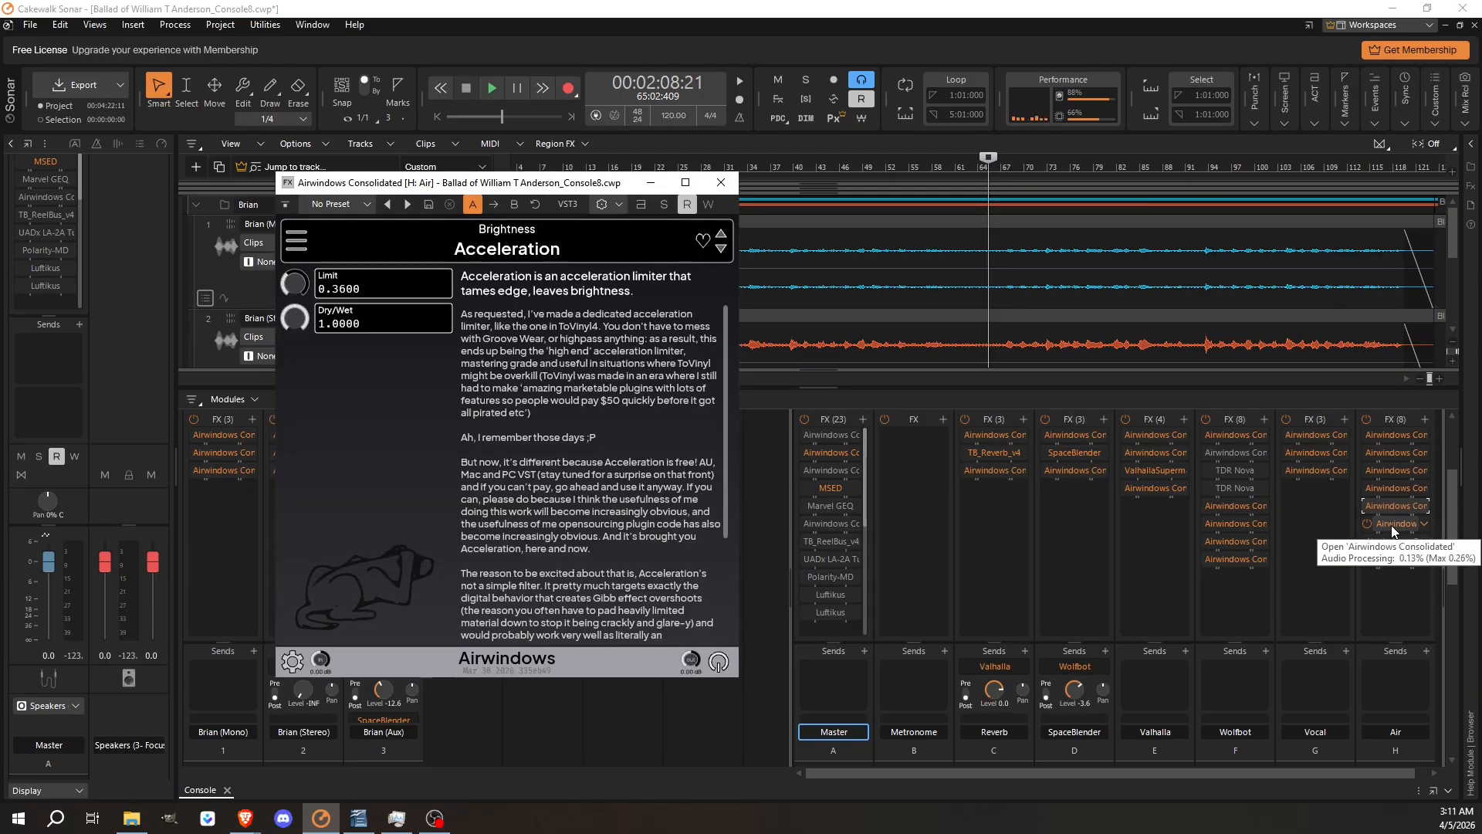
pyautogui.doubleClick(1393, 524)
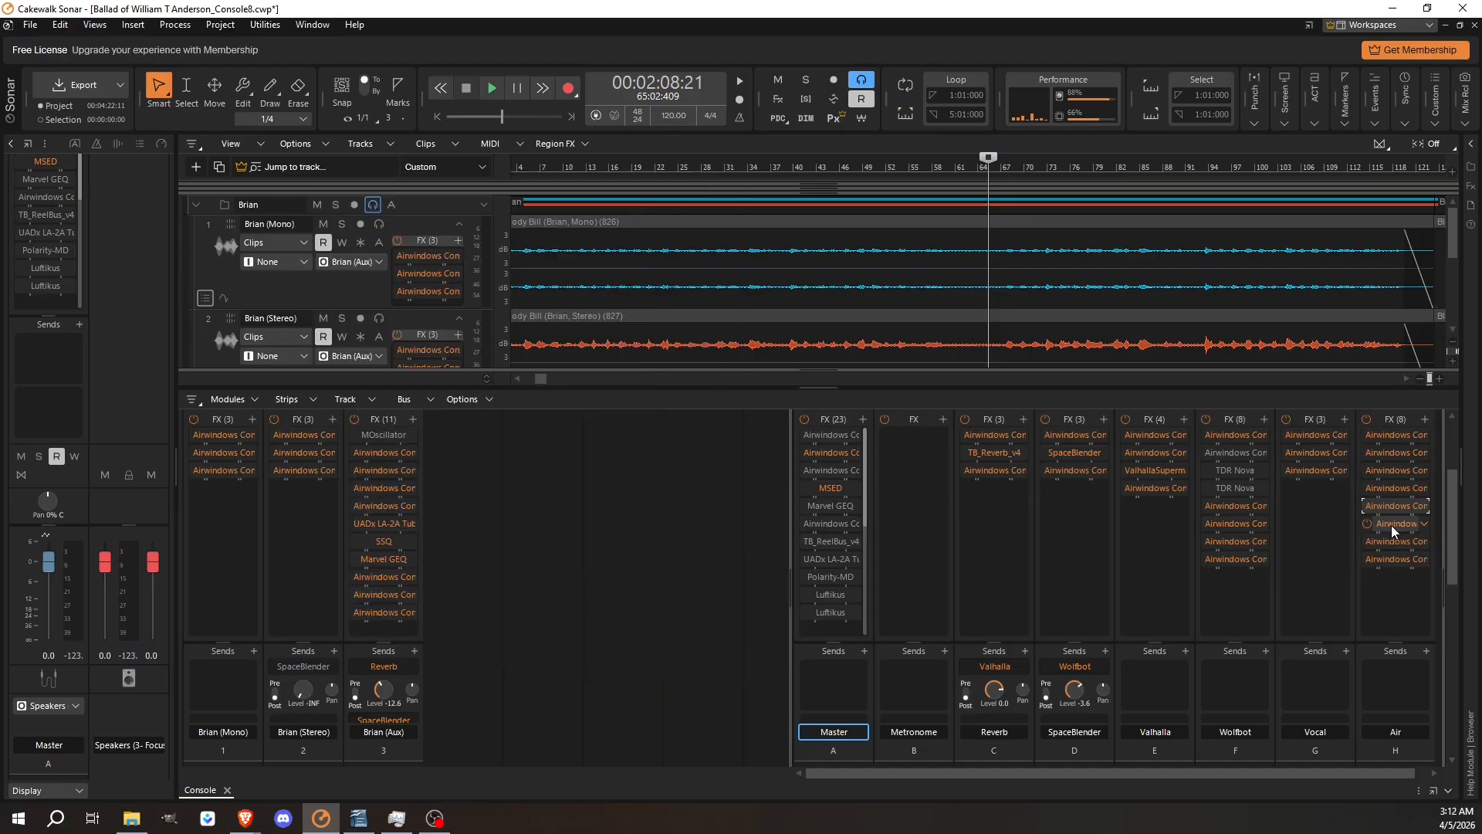
pyautogui.doubleClick(1392, 539)
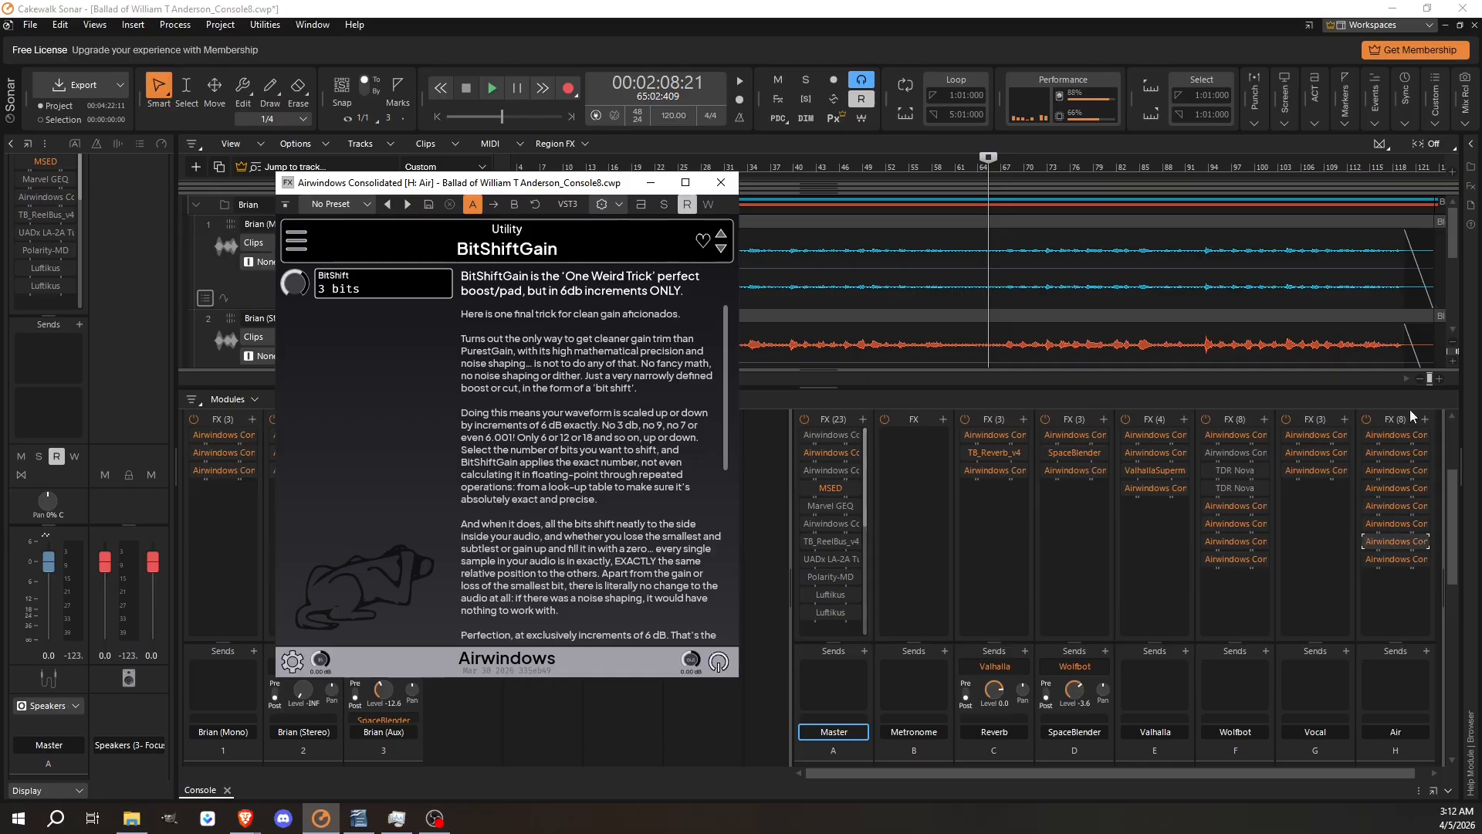
pyautogui.click(721, 182)
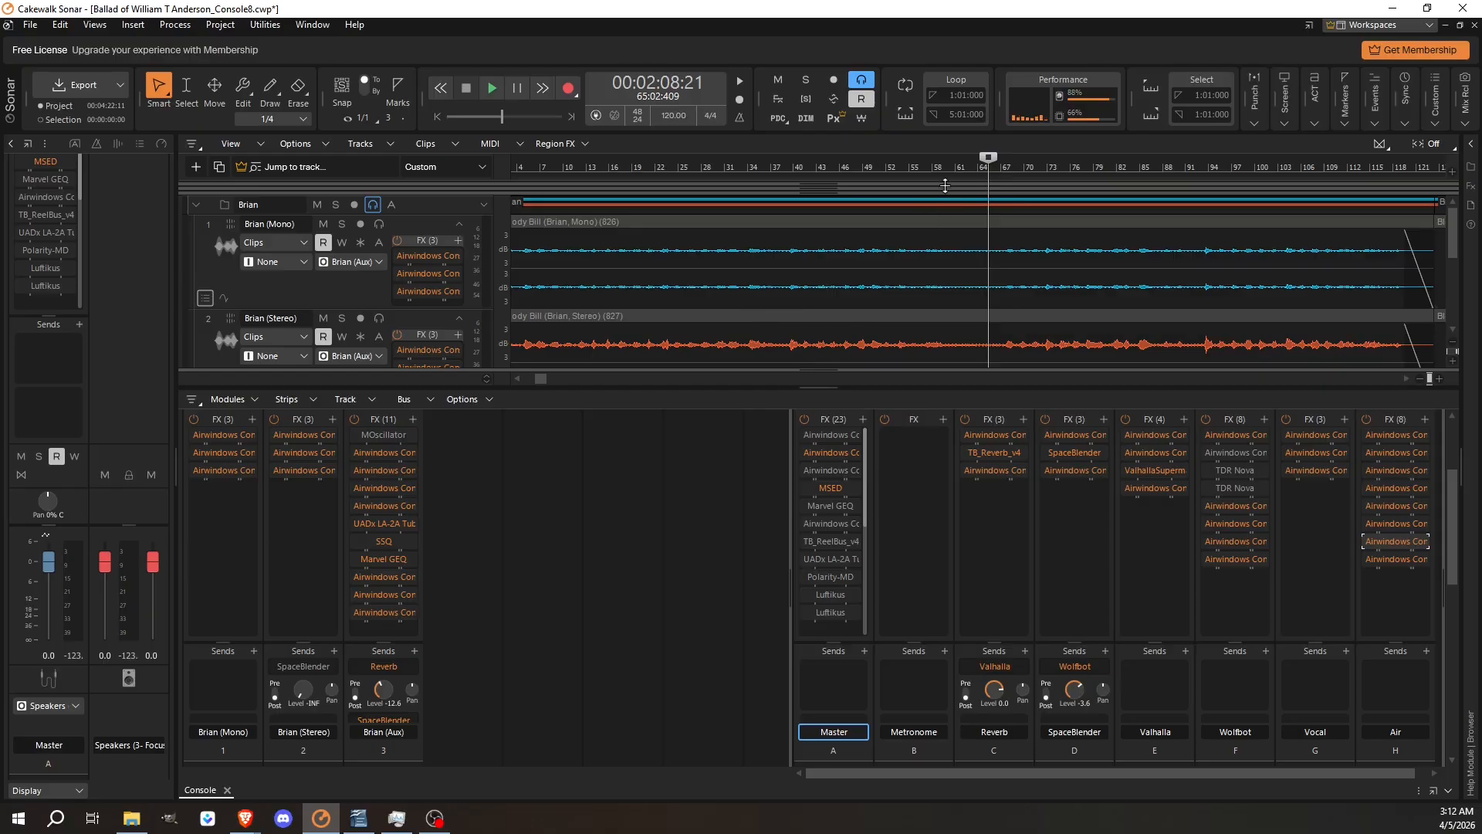
# Step: Move the playback position back to about measure 53 on the timeline
pyautogui.click(902, 169)
pyautogui.click(892, 168)
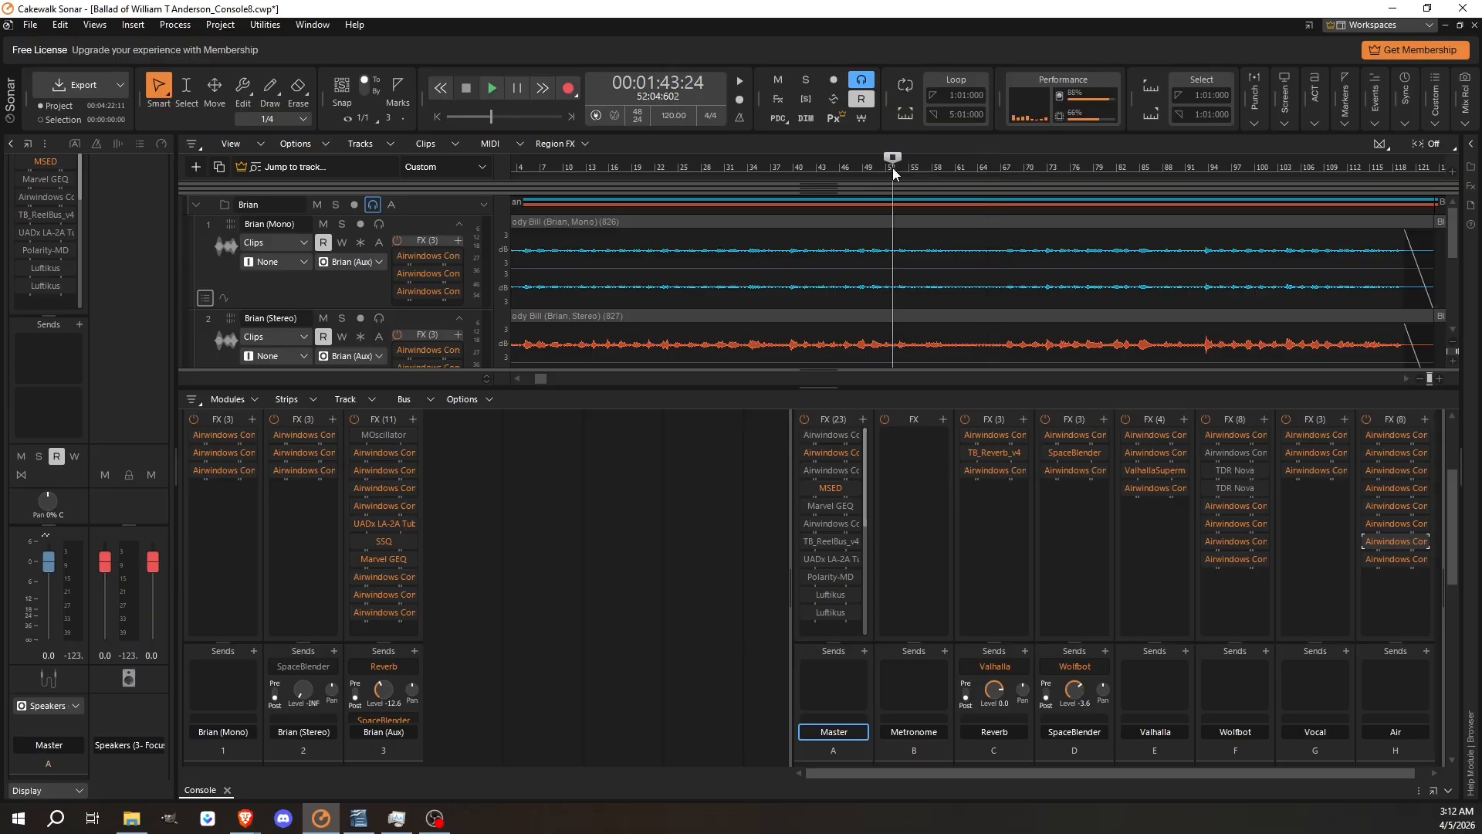
pyautogui.click(894, 169)
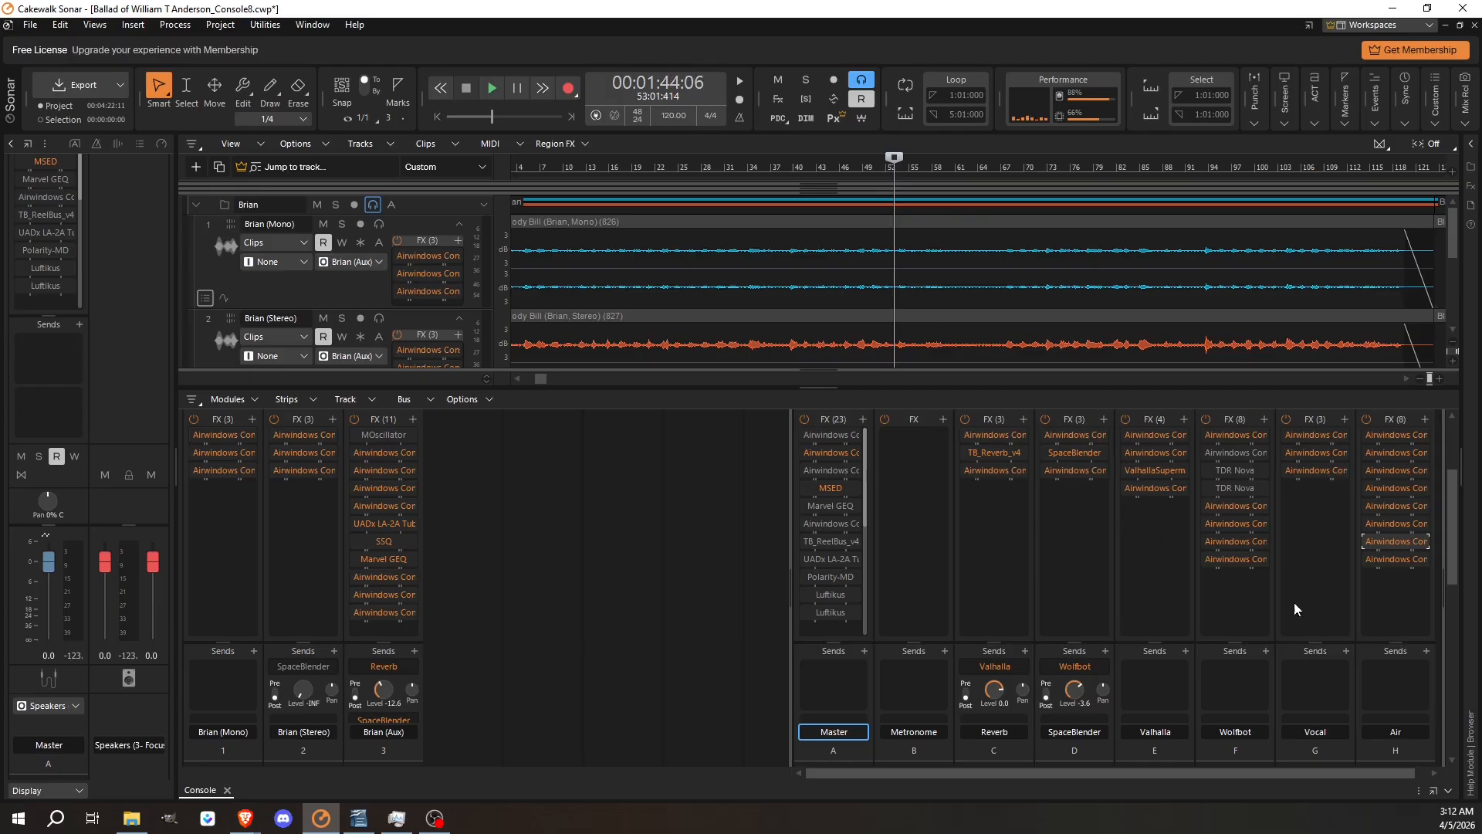
# Step: Bypass the Lowpass and Highpass plugins on the Wolfbot bus
pyautogui.click(1207, 503)
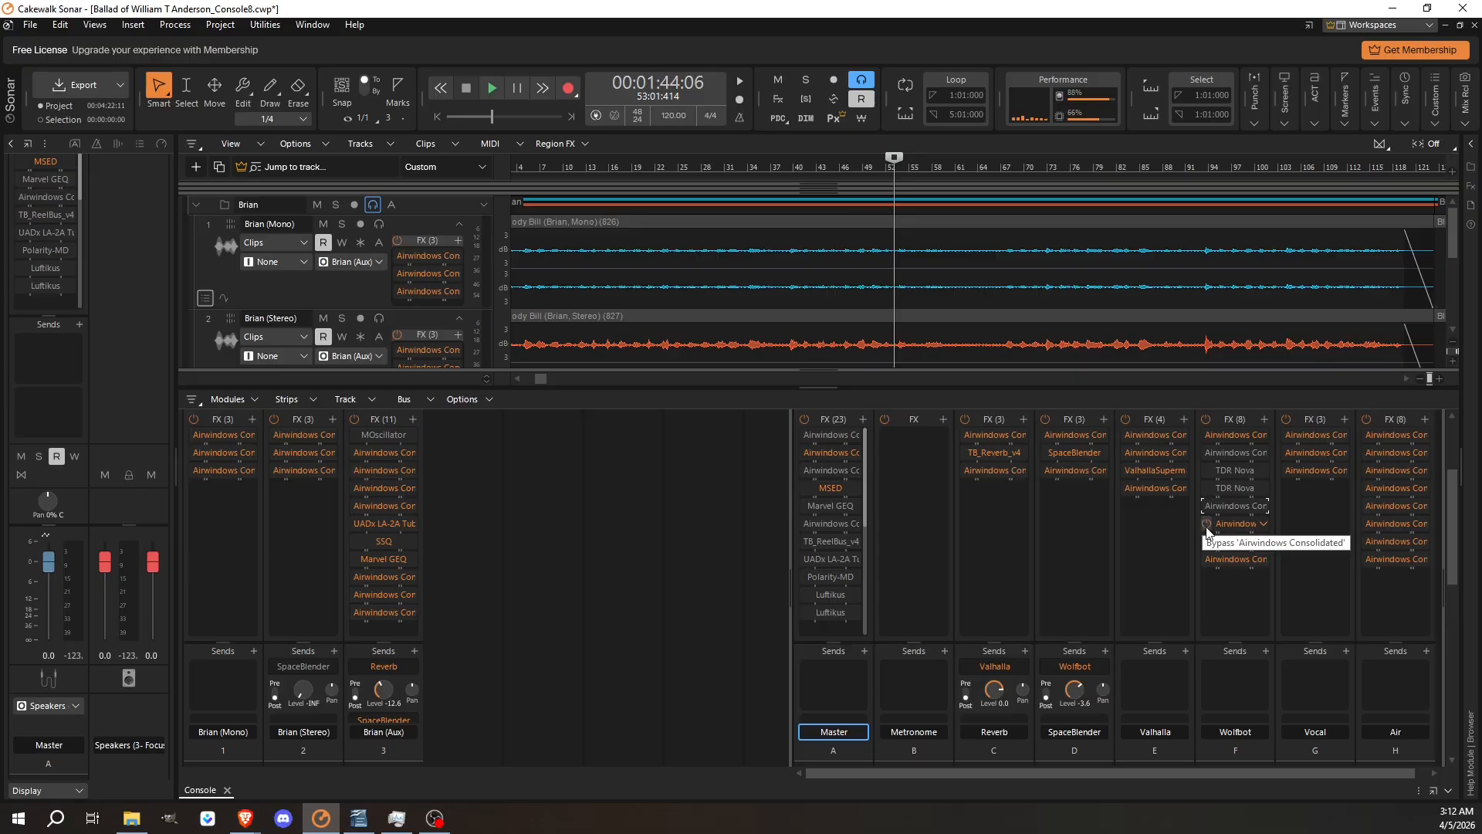
pyautogui.click(1207, 524)
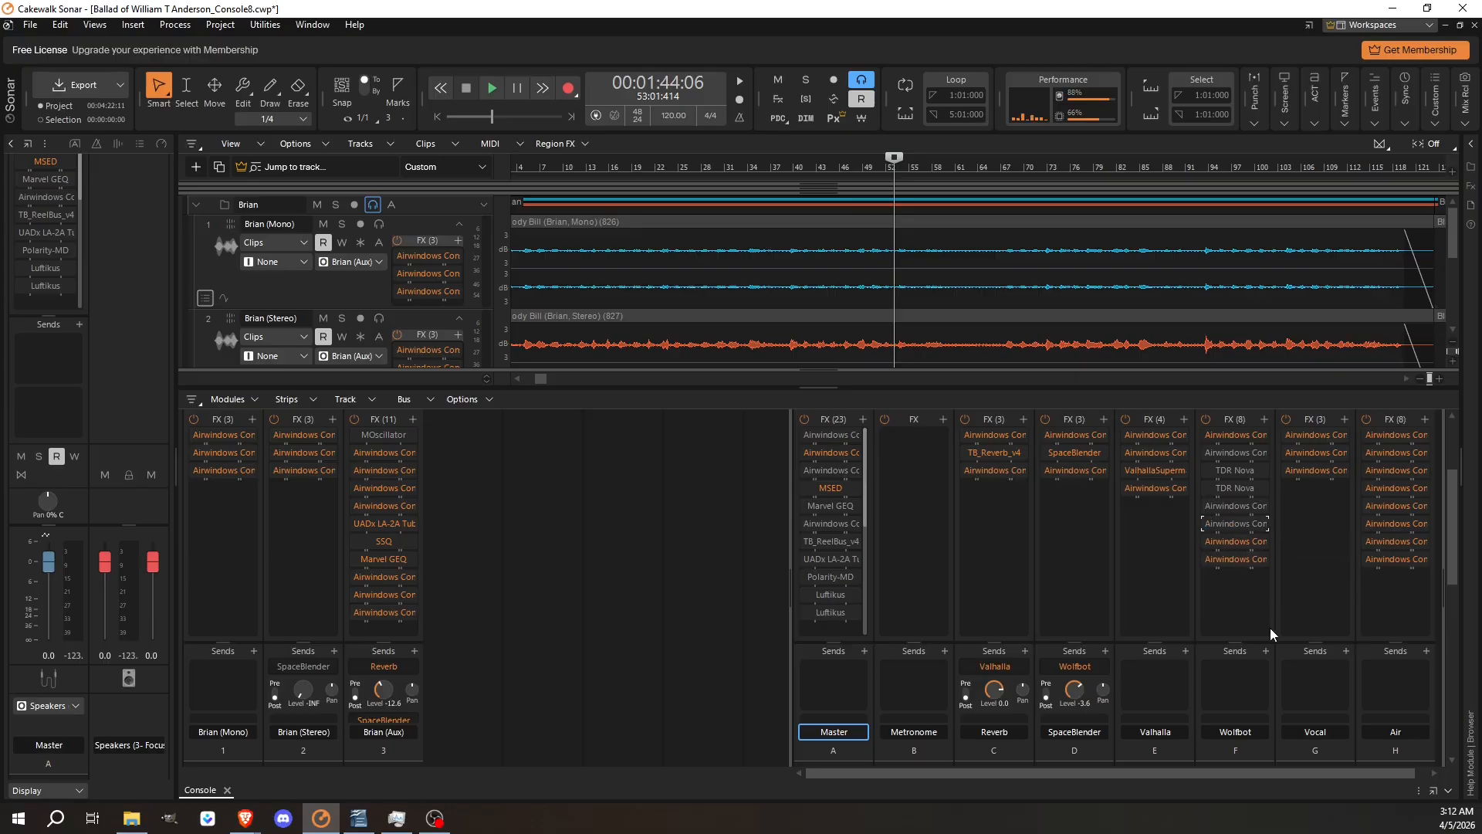
# Step: Check the Wolfbot bus fader and the settings of its Lowpass and Highpass plugins, and close the plugin window
pyautogui.scroll(-3, 1240, 669)
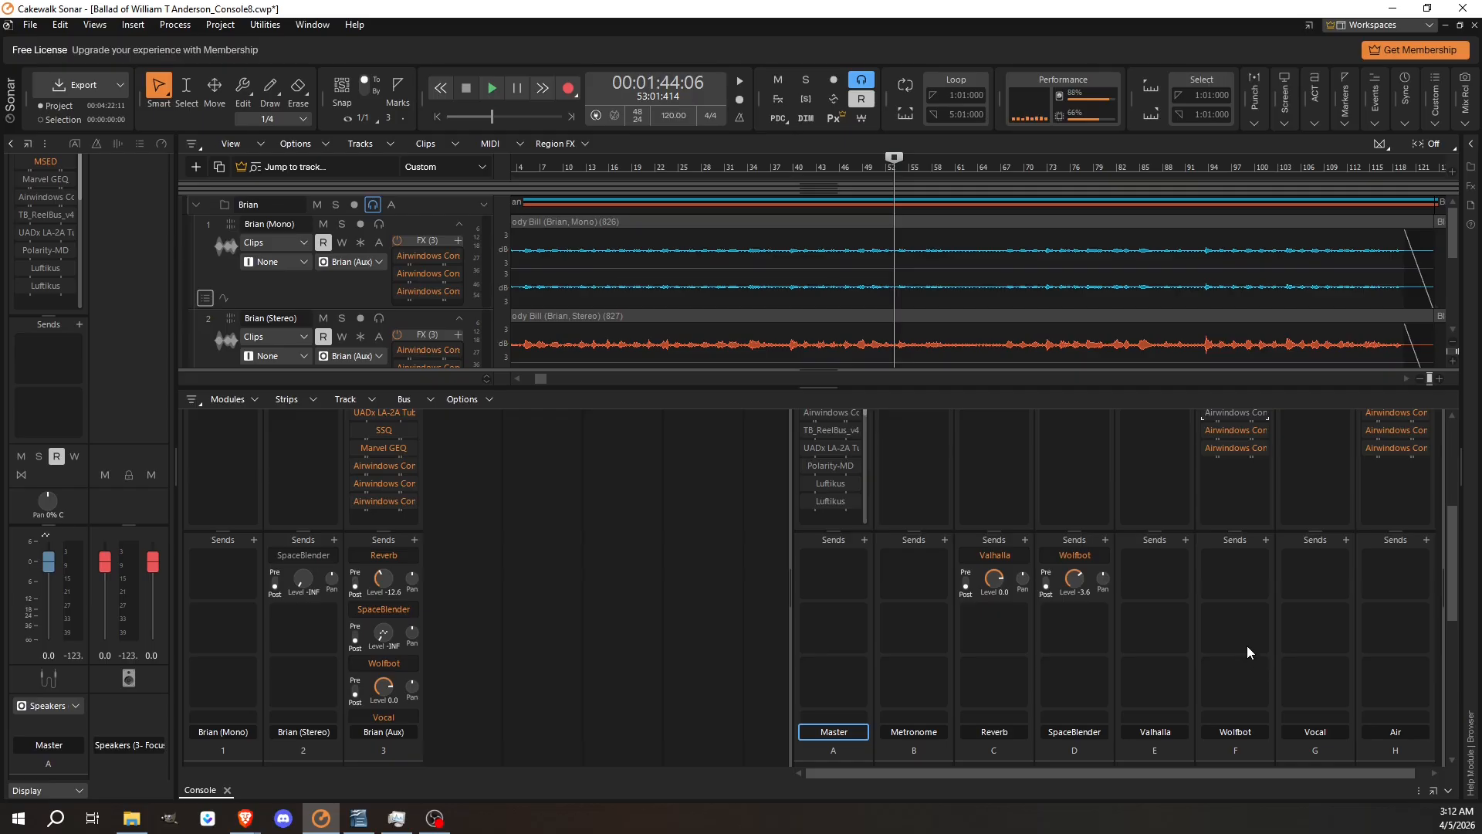
pyautogui.scroll(-6, 1247, 645)
pyautogui.scroll(-3, 1247, 653)
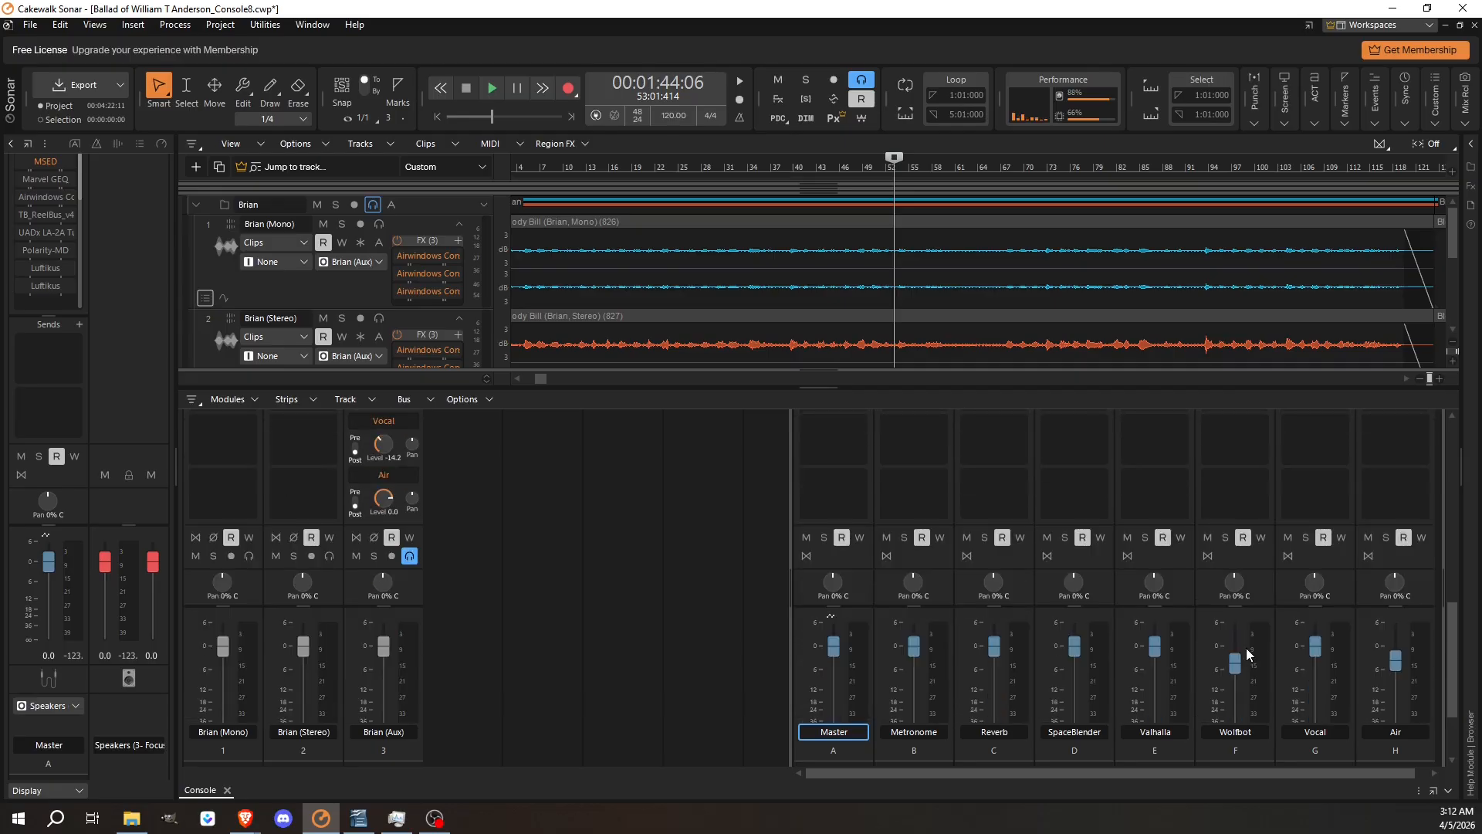
pyautogui.scroll(6, 1225, 514)
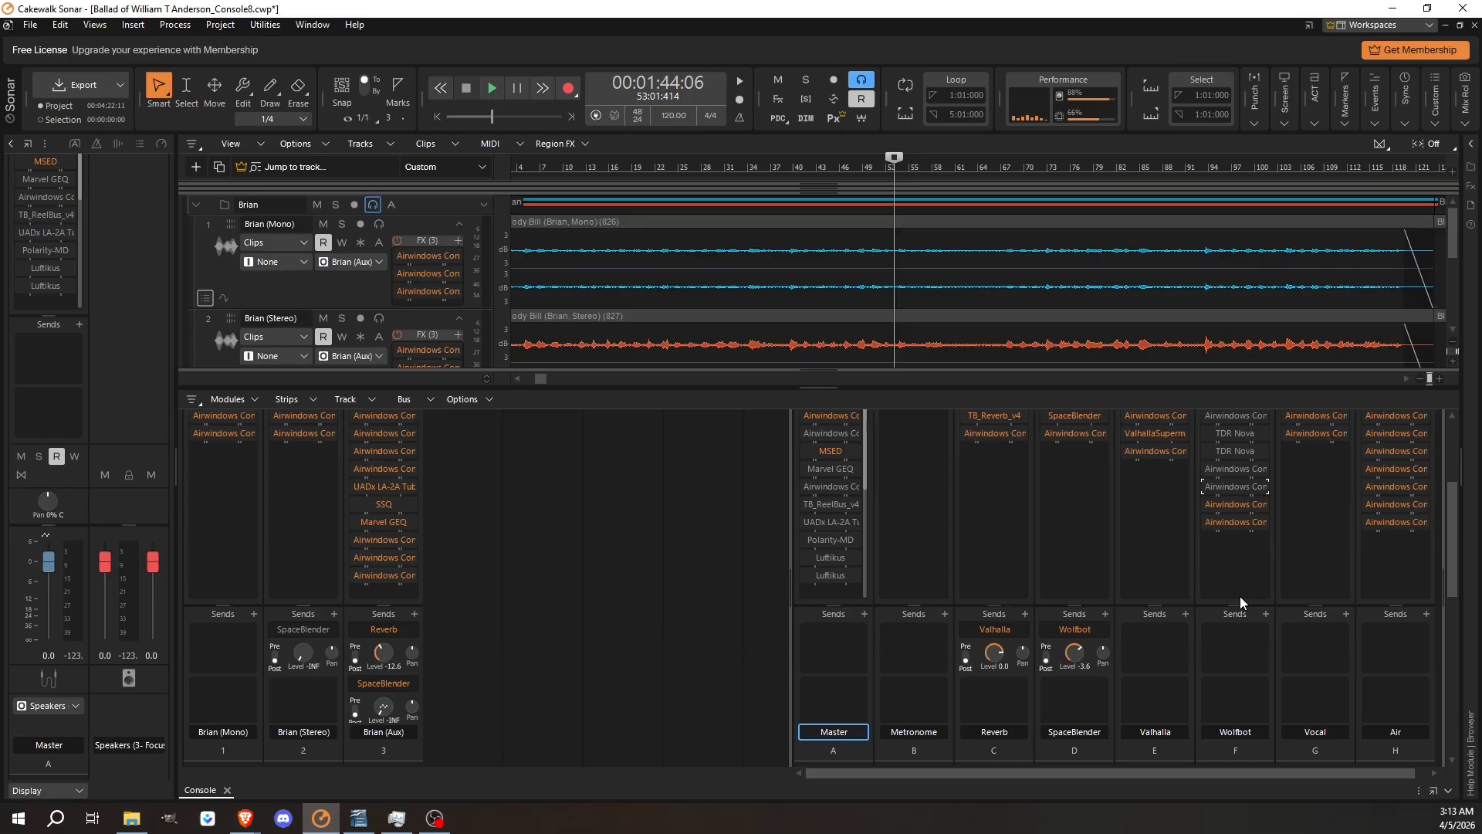
pyautogui.click(1234, 485)
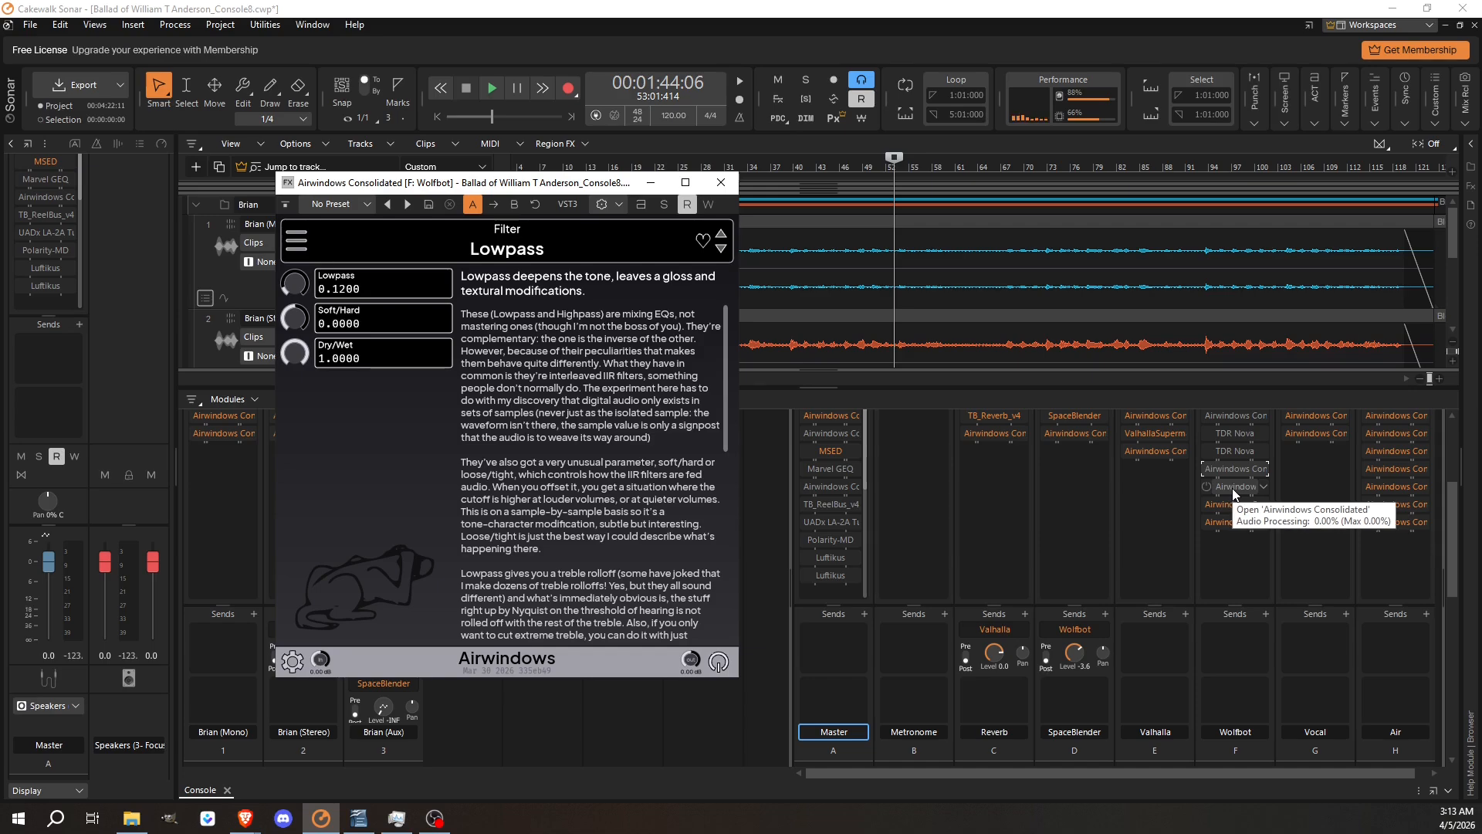
pyautogui.click(1232, 488)
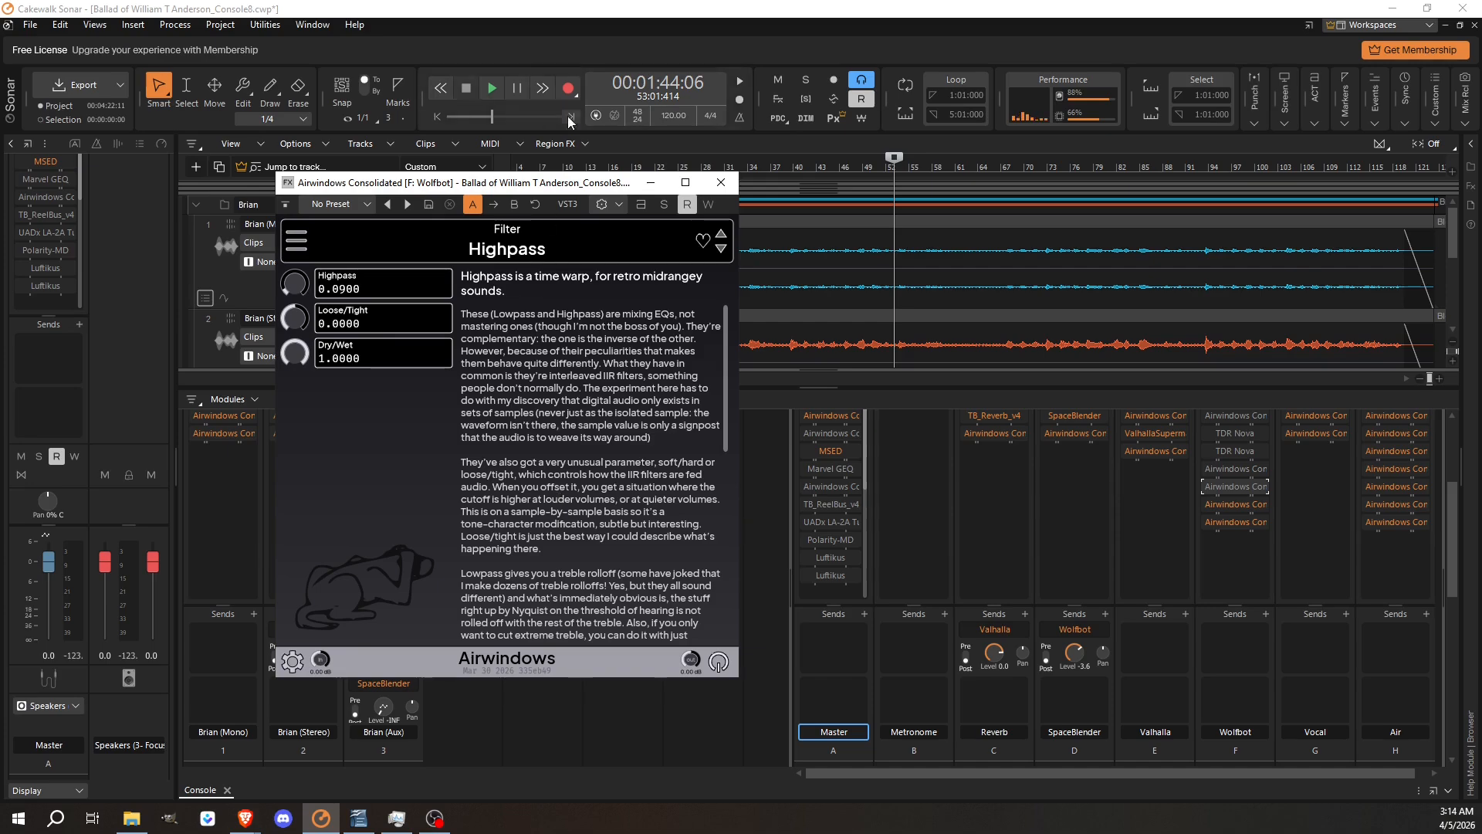
pyautogui.click(723, 184)
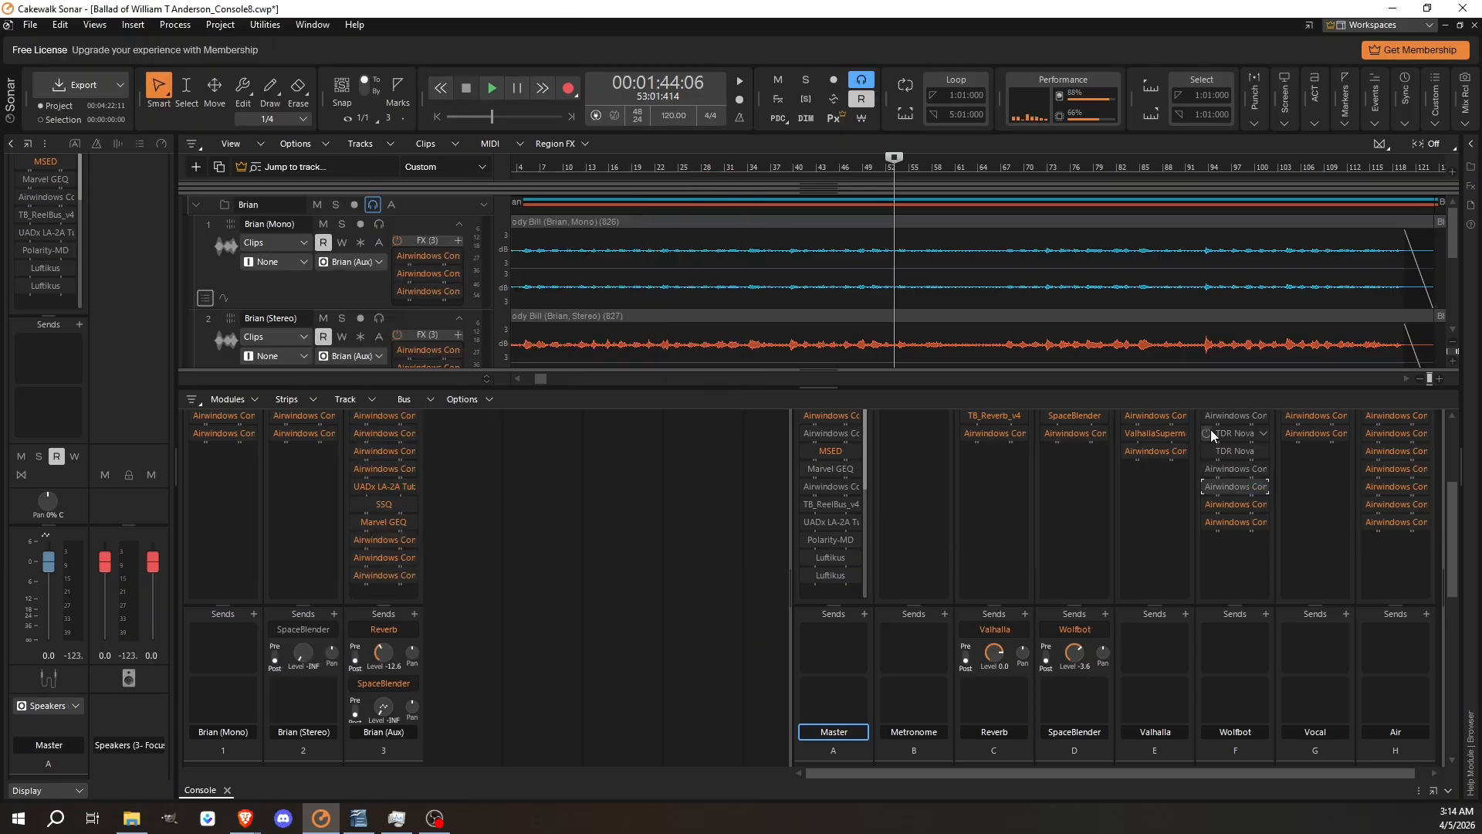
# Step: Enable the second TDR Nova on the Wolfbot bus and reset the bus fader to 0.0 dB
pyautogui.click(1206, 455)
pyautogui.scroll(-5, 1243, 594)
pyautogui.scroll(-3, 1248, 642)
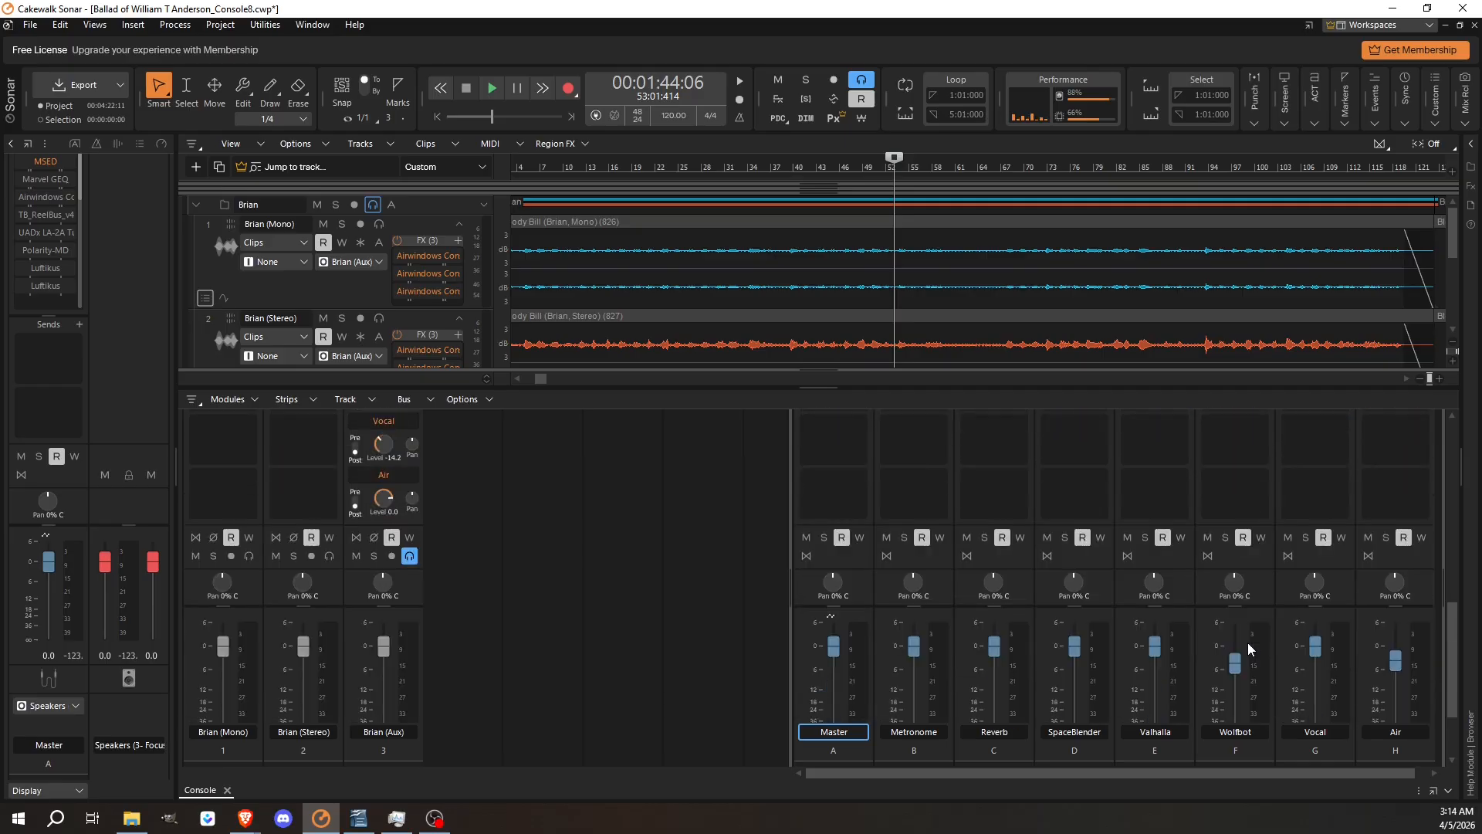
pyautogui.doubleClick(1235, 589)
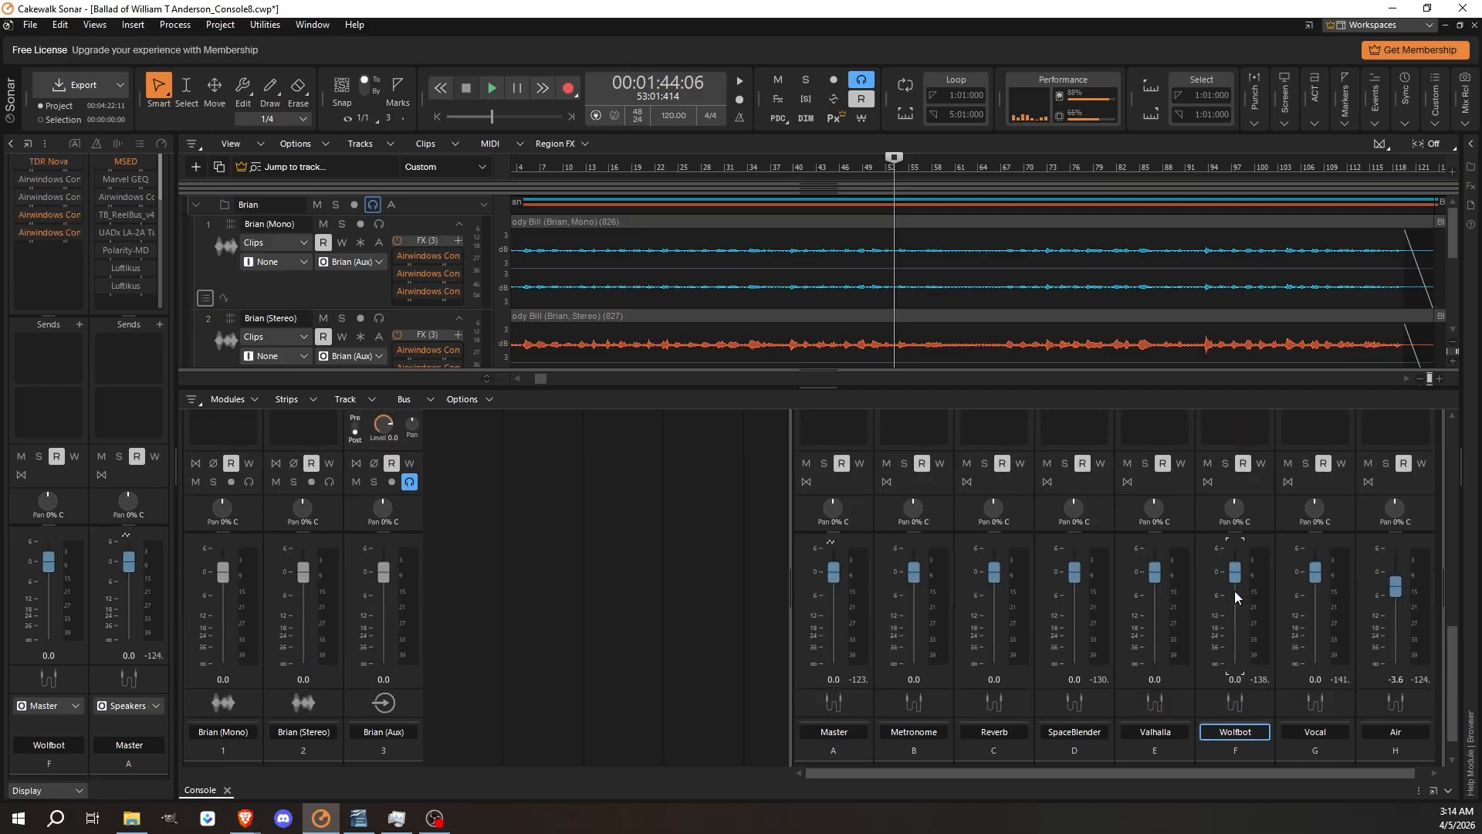
# Step: Mute the Wolfbot bus and start playback from about measure 53
pyautogui.click(1208, 463)
pyautogui.scroll(4, 1281, 644)
pyautogui.scroll(6, 1281, 644)
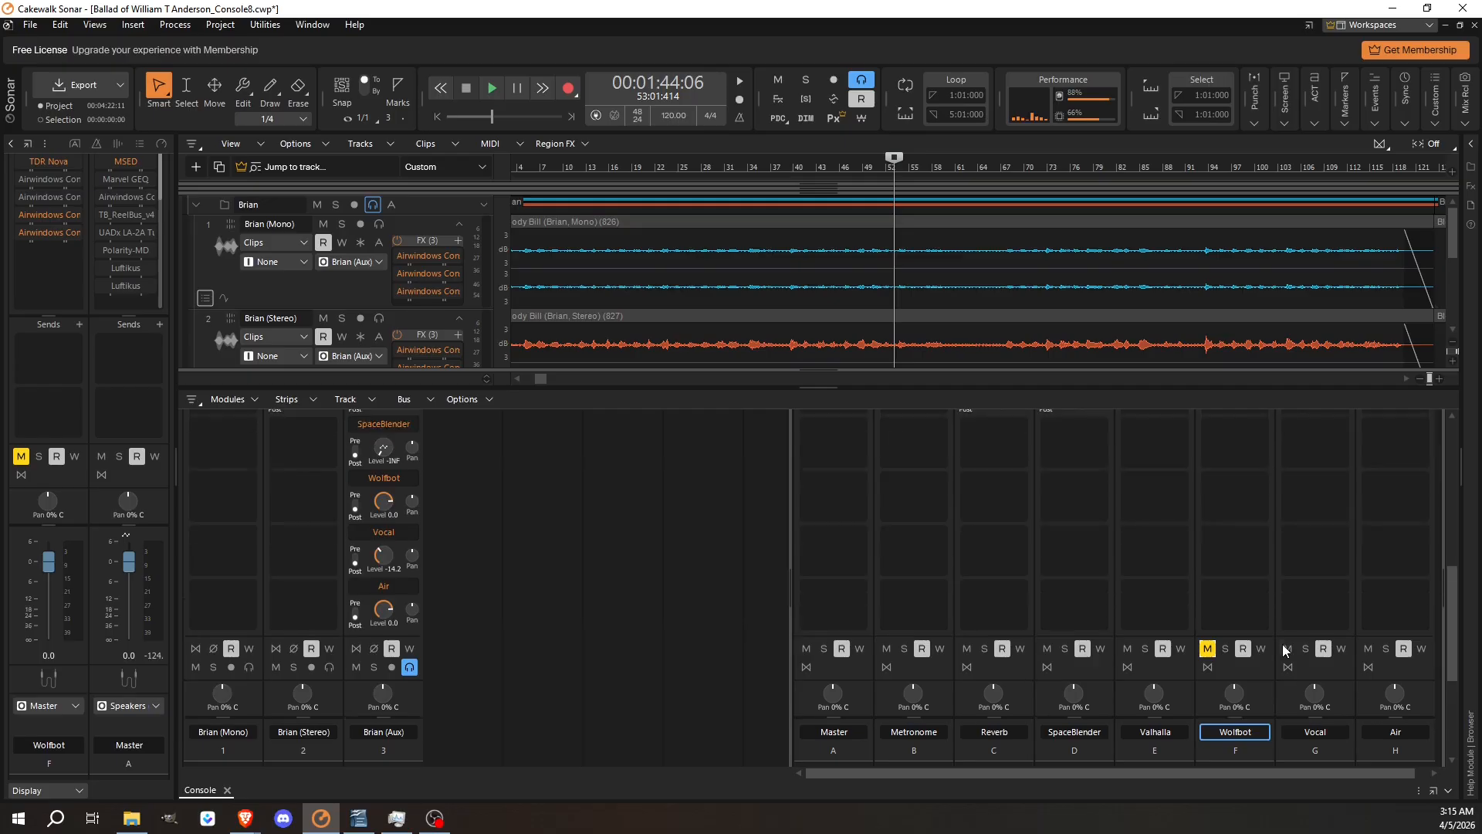
pyautogui.scroll(3, 1282, 644)
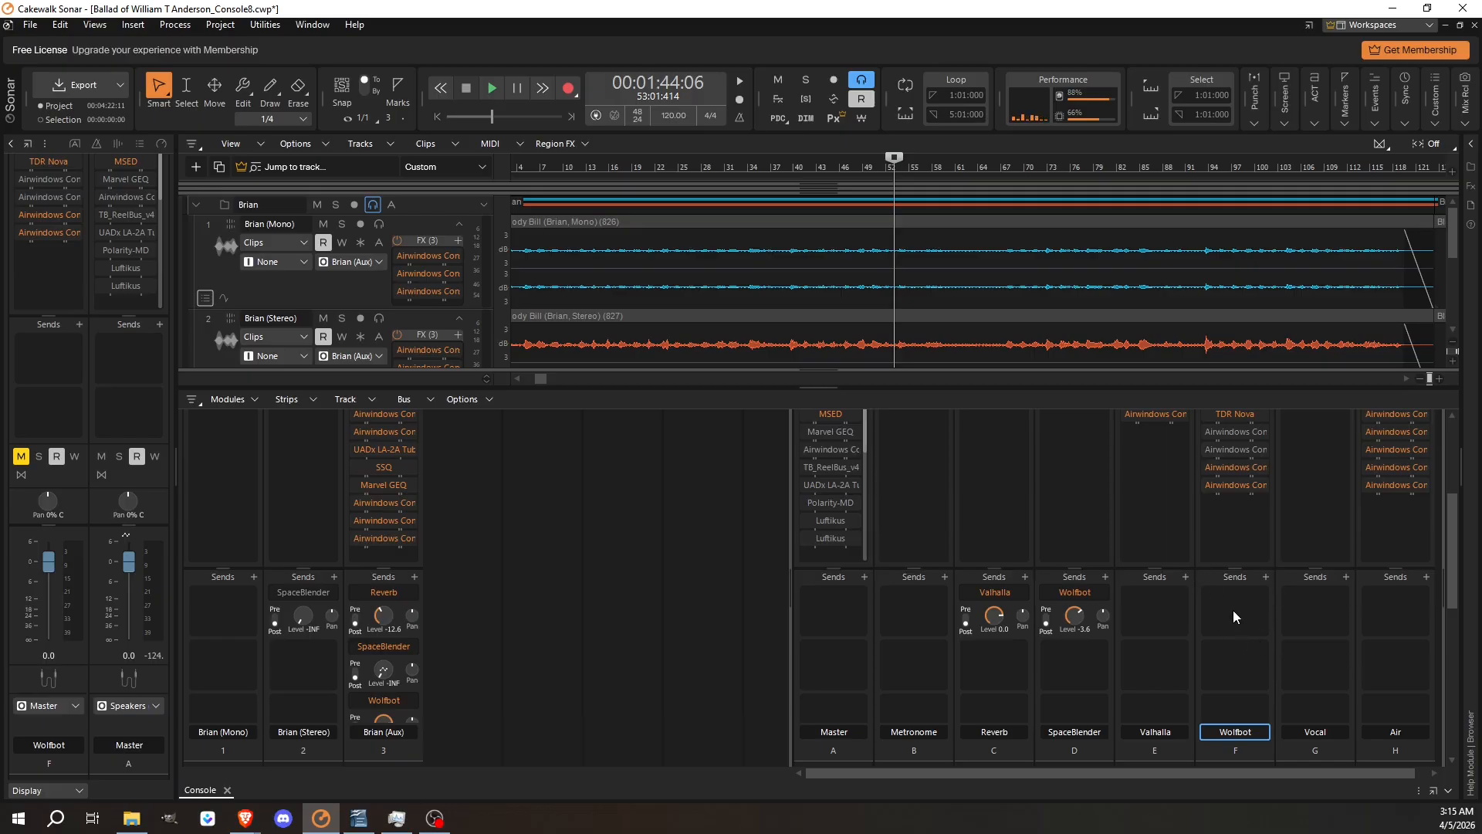
pyautogui.scroll(-8, 1234, 610)
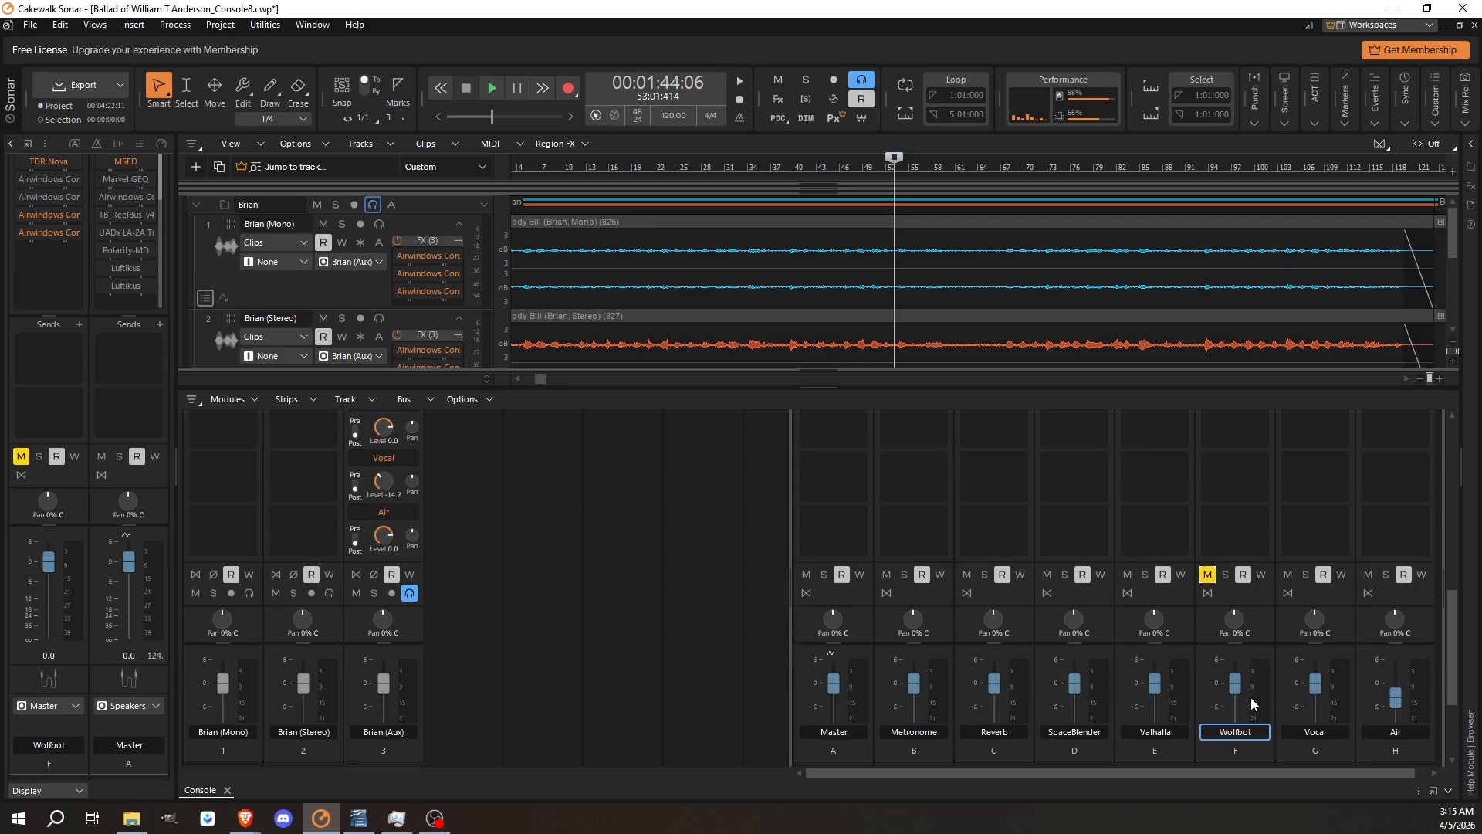
pyautogui.scroll(-2, 1251, 697)
pyautogui.moveTo(1242, 624)
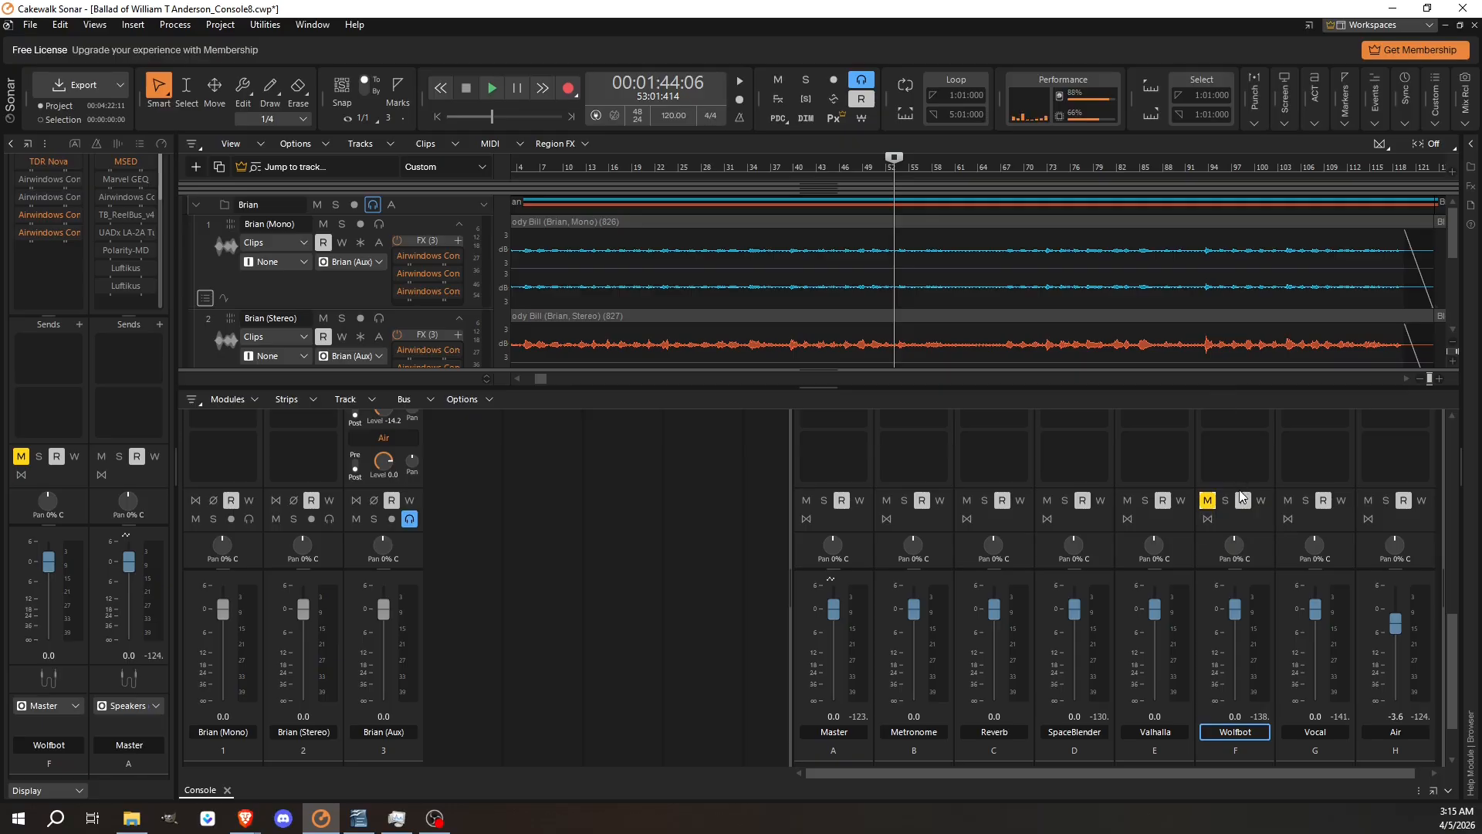
pyautogui.scroll(3, 1241, 495)
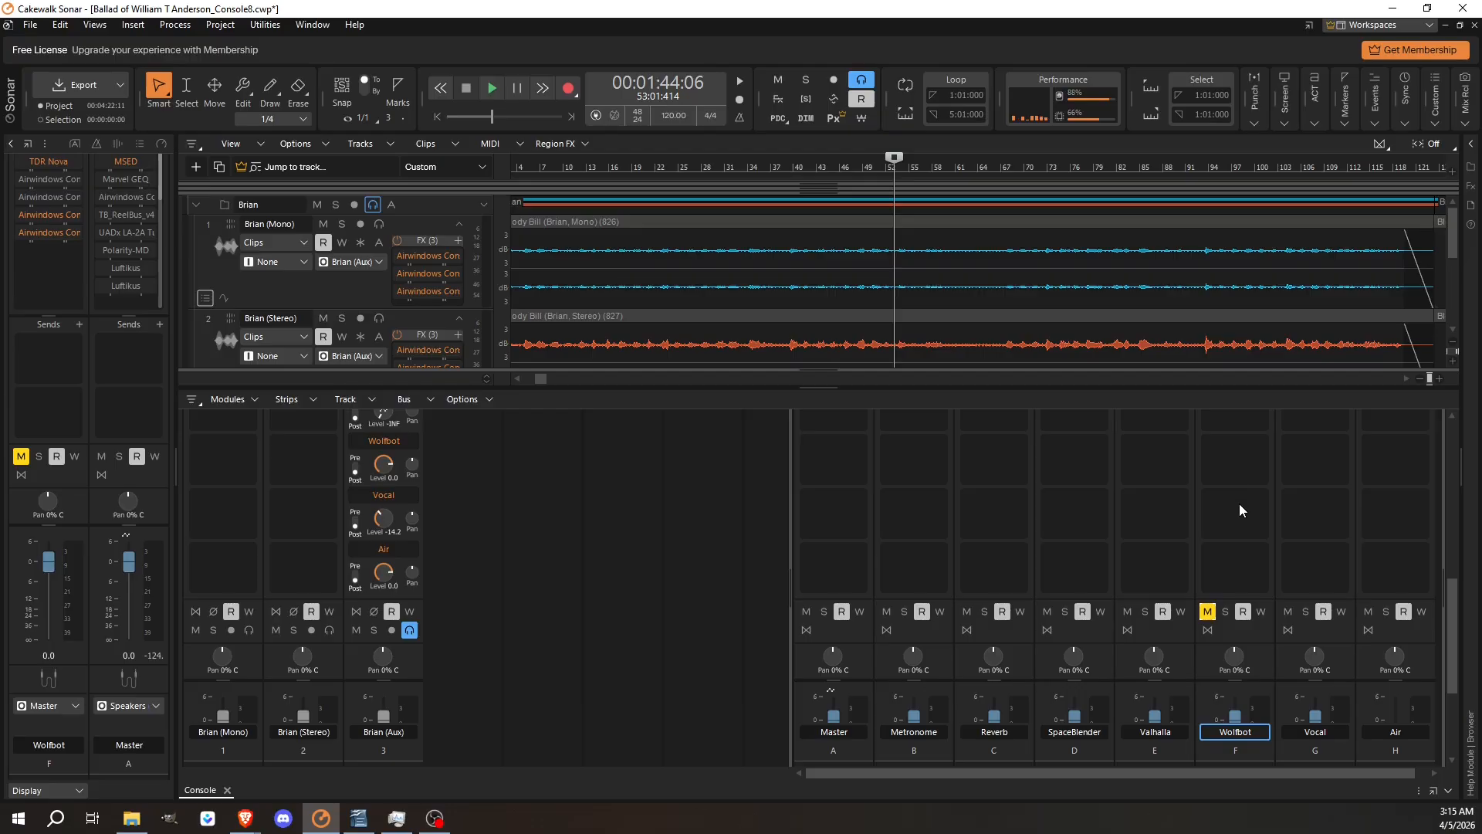
pyautogui.scroll(-2, 1240, 504)
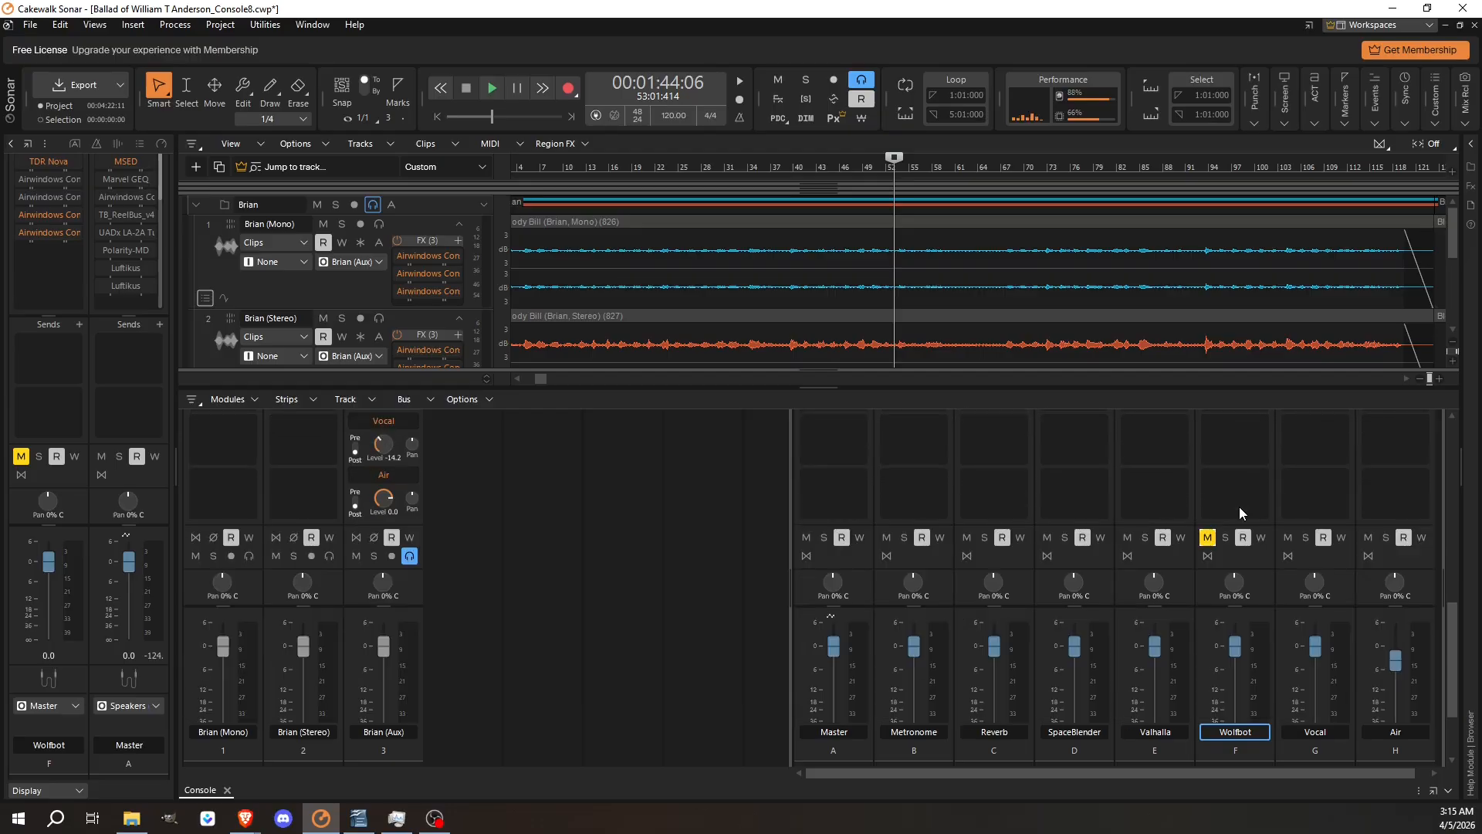
pyautogui.click(493, 91)
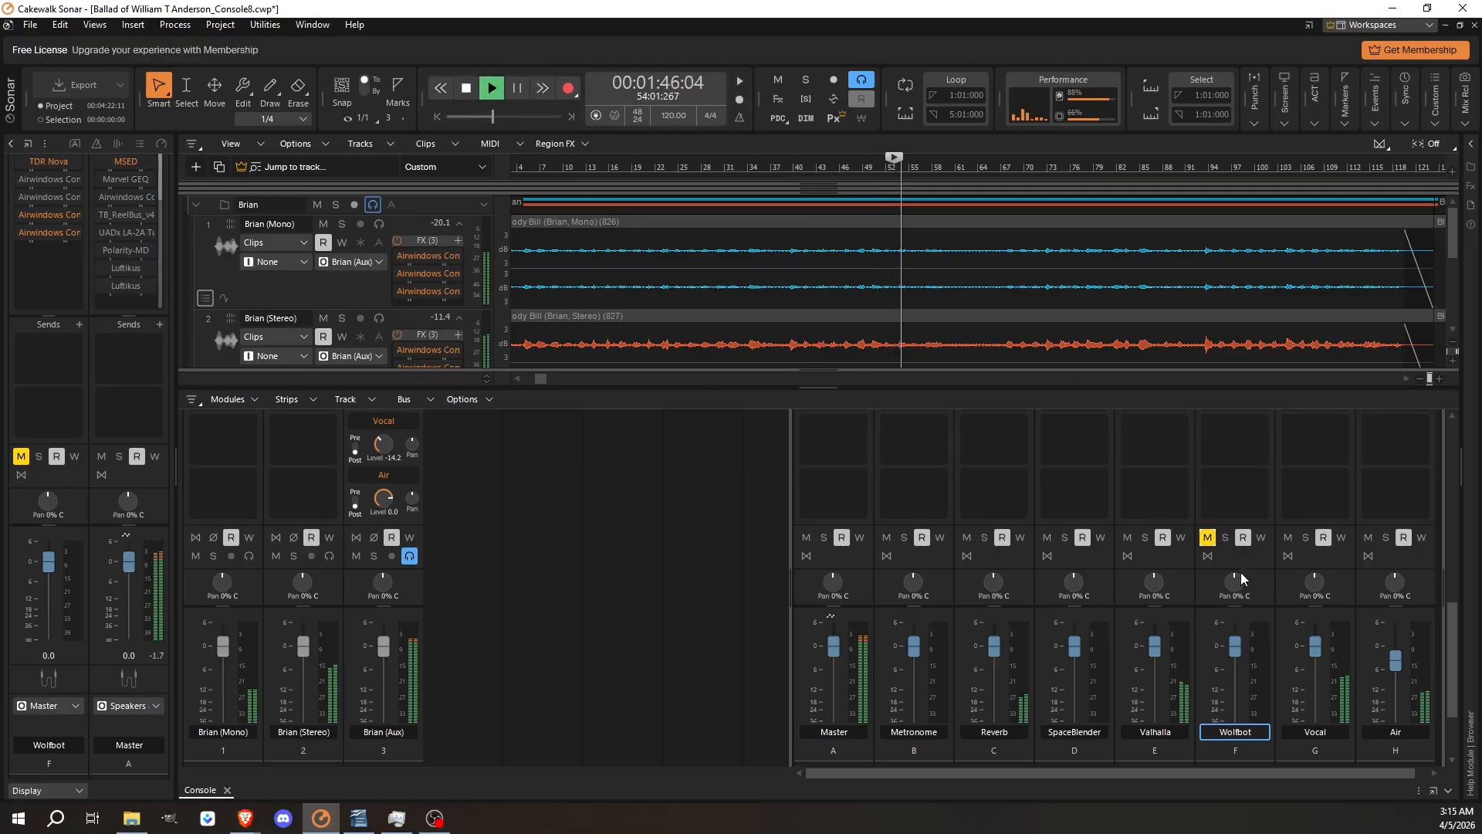
# Step: Unmute the Wolfbot bus during playback to hear its contribution to the mix
pyautogui.scroll(3, 1243, 510)
pyautogui.scroll(4, 1243, 507)
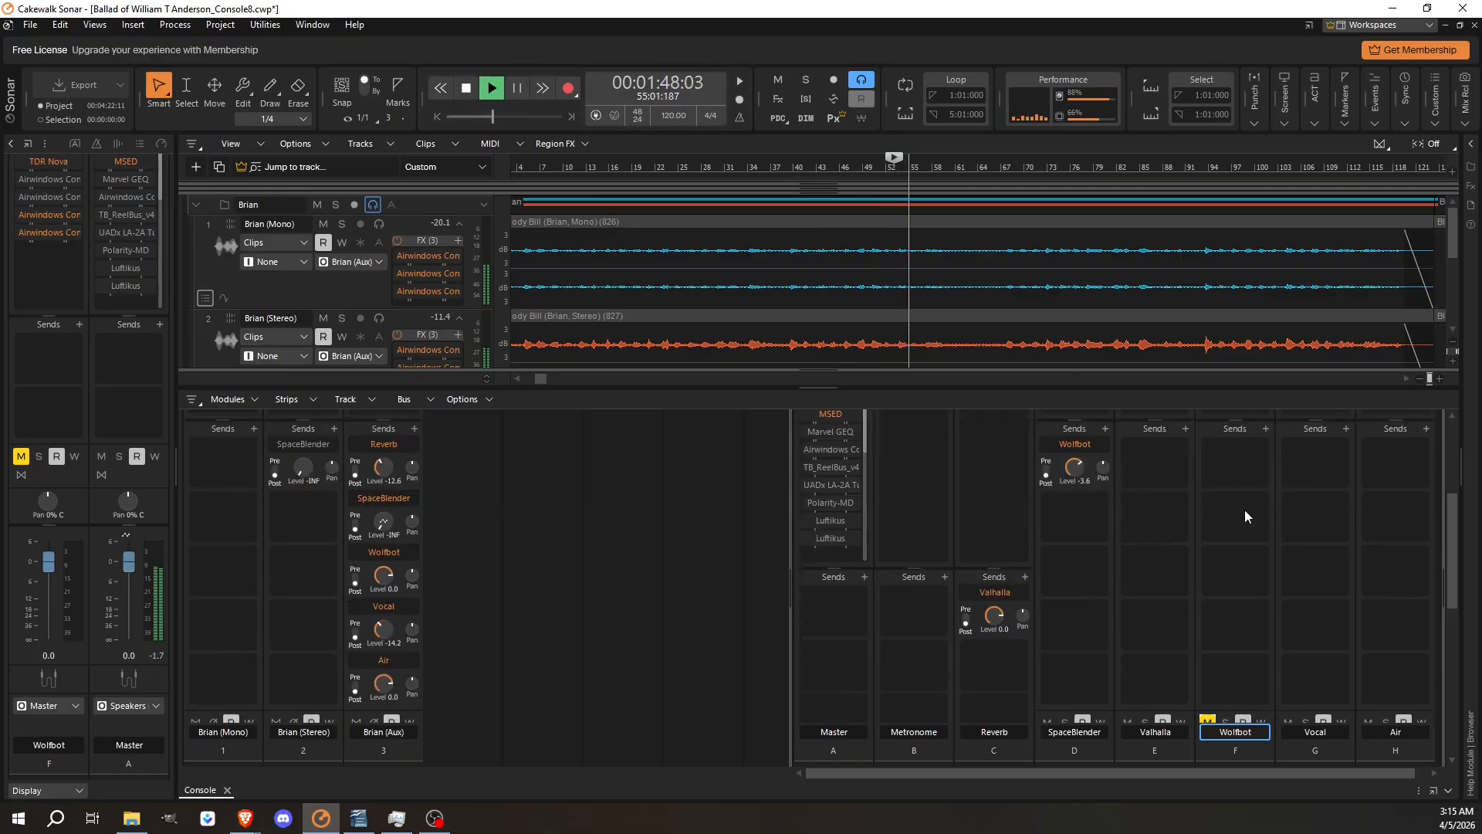
pyautogui.scroll(-6, 1246, 541)
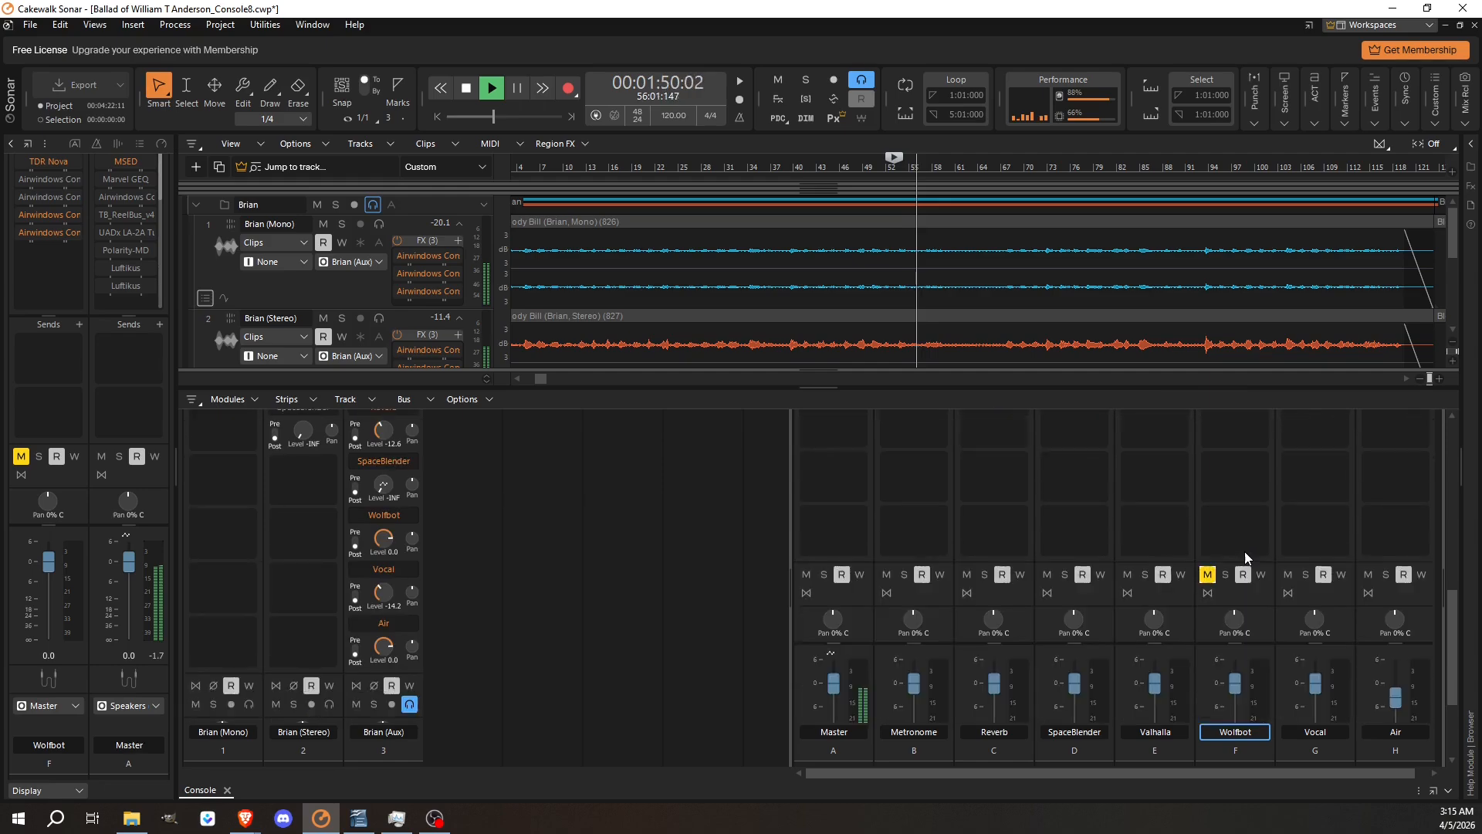
pyautogui.click(1207, 502)
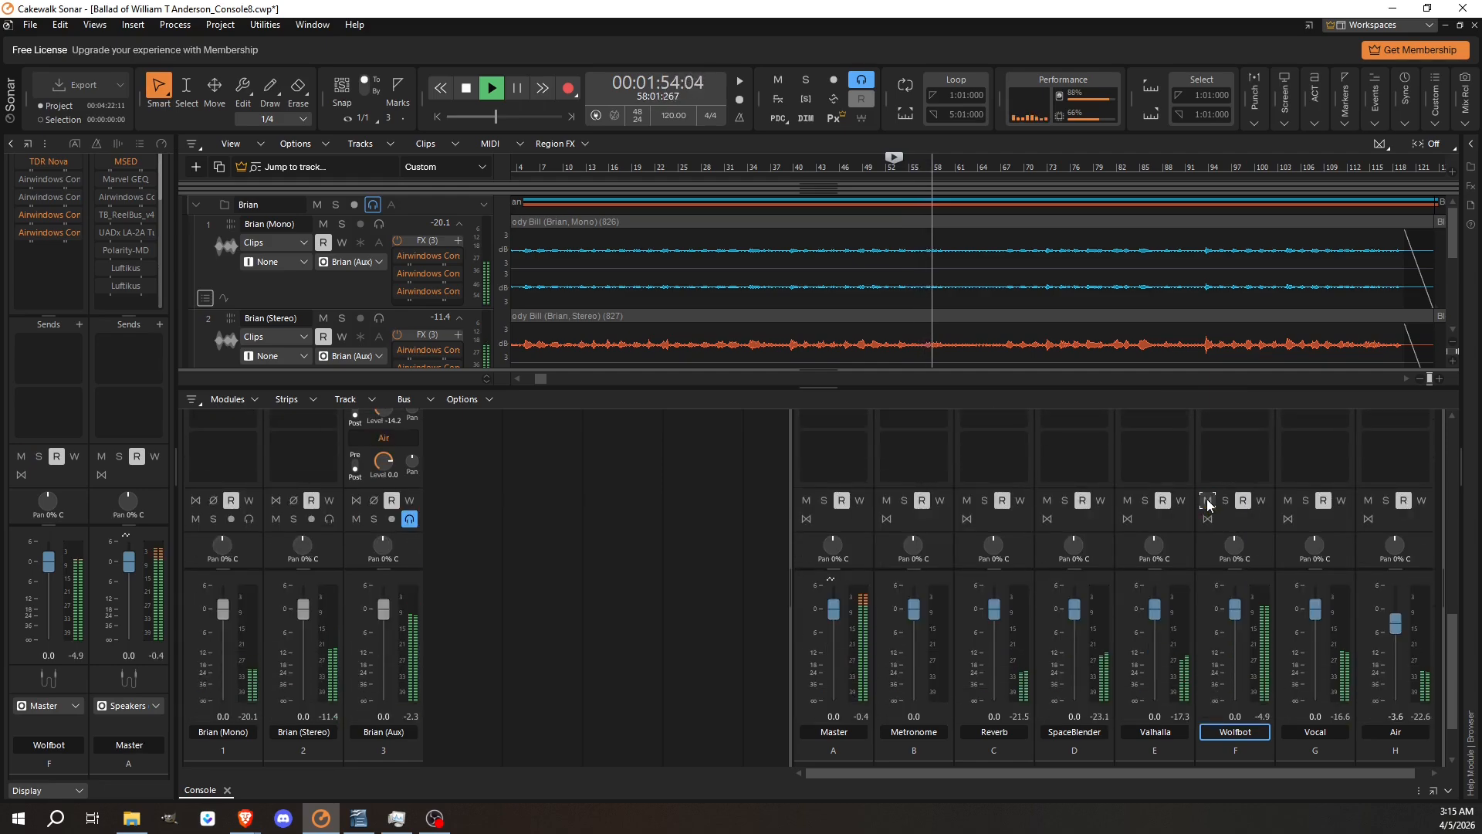
pyautogui.click(1207, 501)
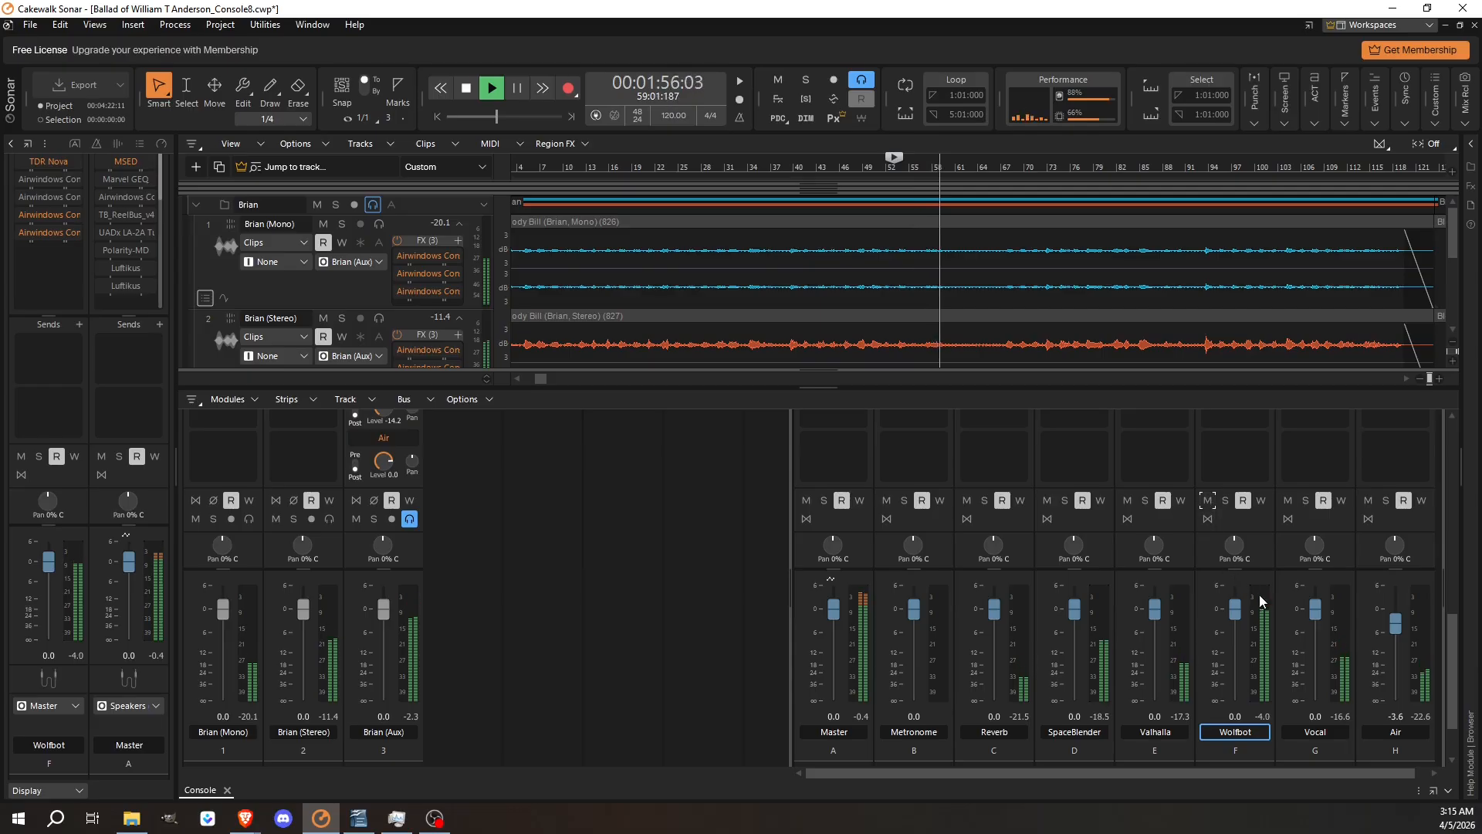
pyautogui.scroll(-2, 1258, 594)
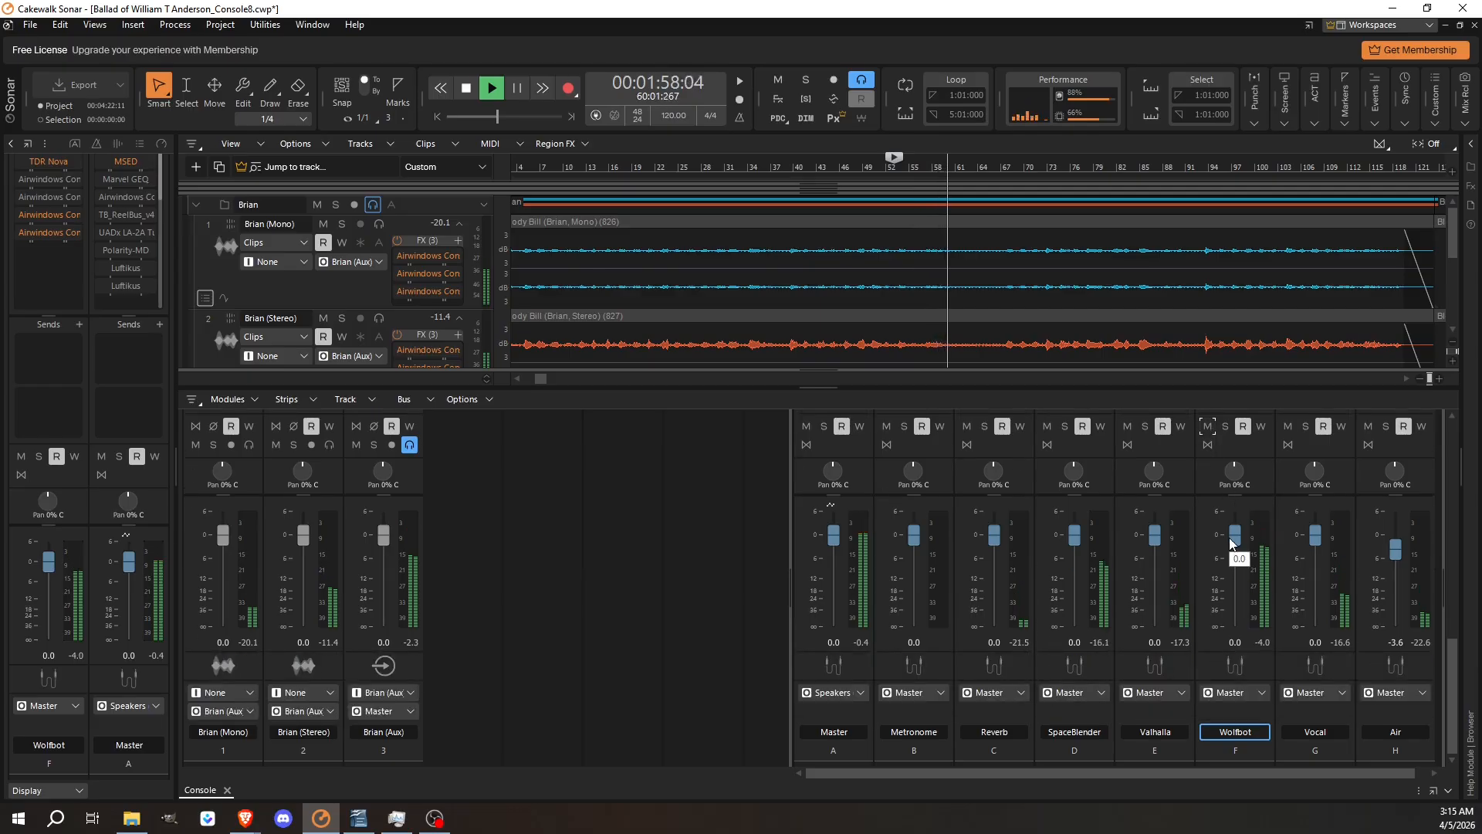
# Step: Lower the Wolfbot bus fader to -6.3 dB during playback, muting and unmuting the bus to compare its contribution
pyautogui.moveTo(1234, 535); pyautogui.dragTo(1235, 559)
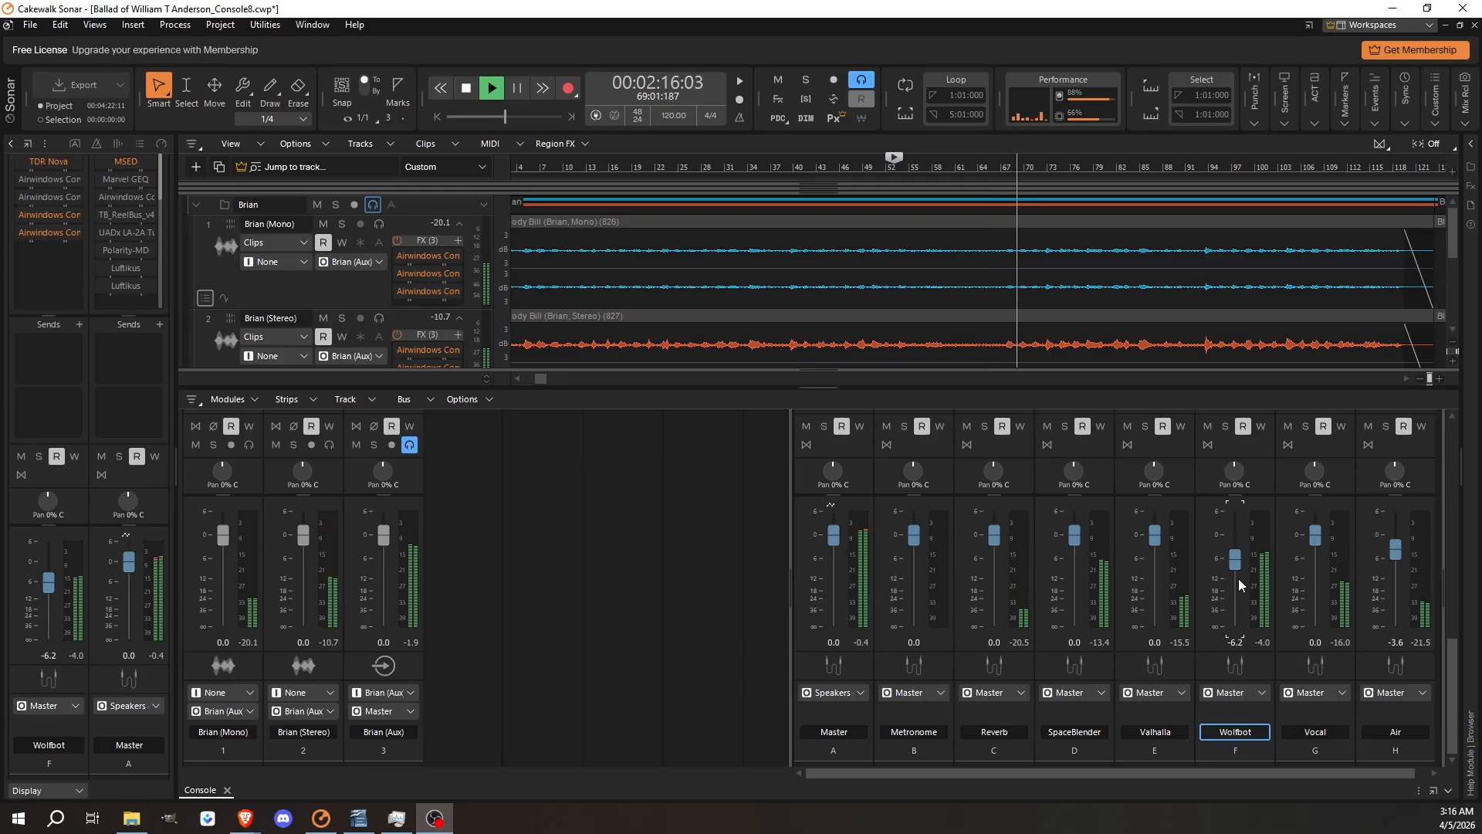
pyautogui.moveTo(1235, 561)
pyautogui.moveTo(1235, 561); pyautogui.dragTo(1235, 561)
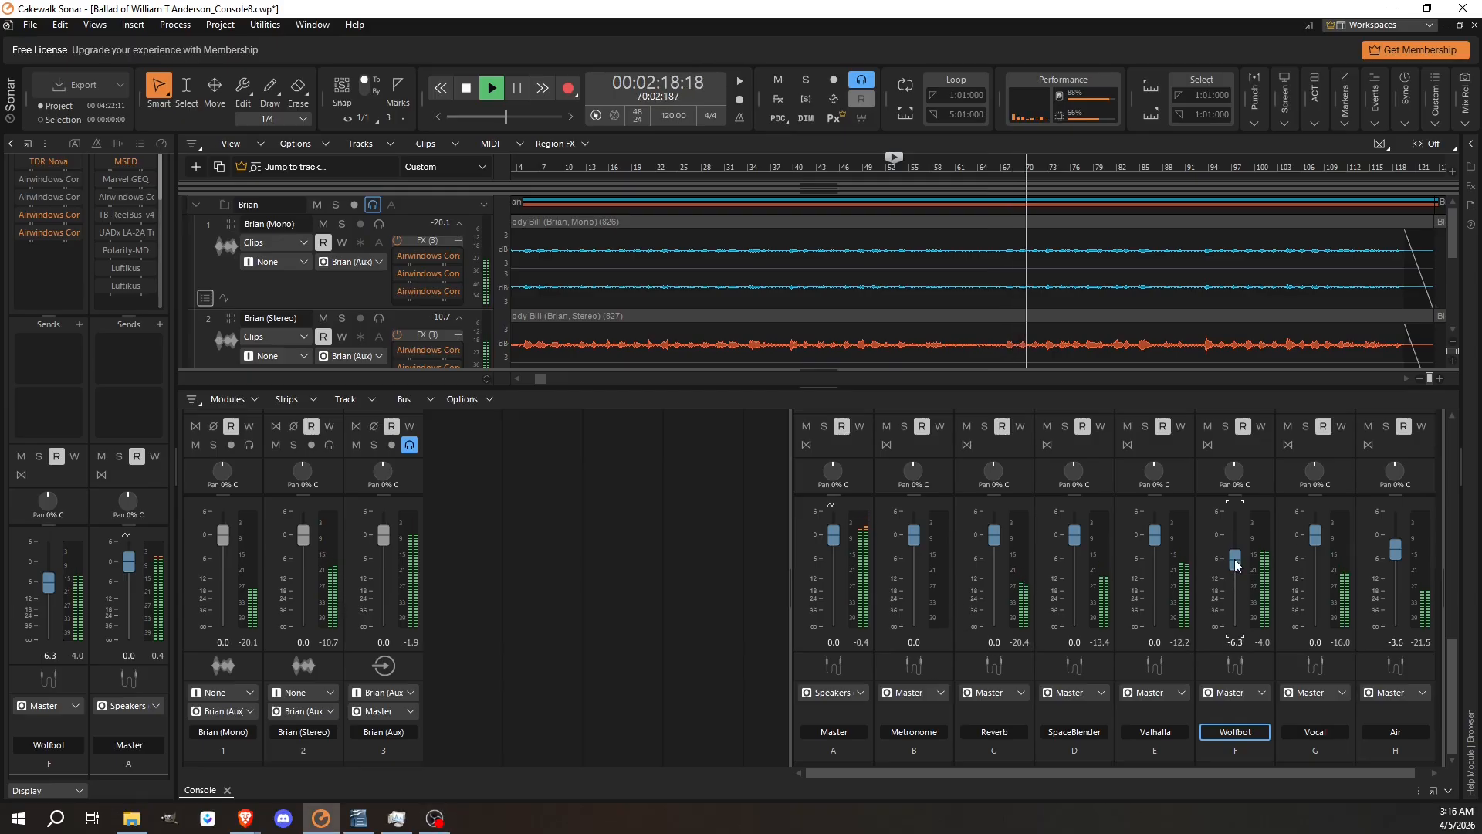
pyautogui.click(1208, 427)
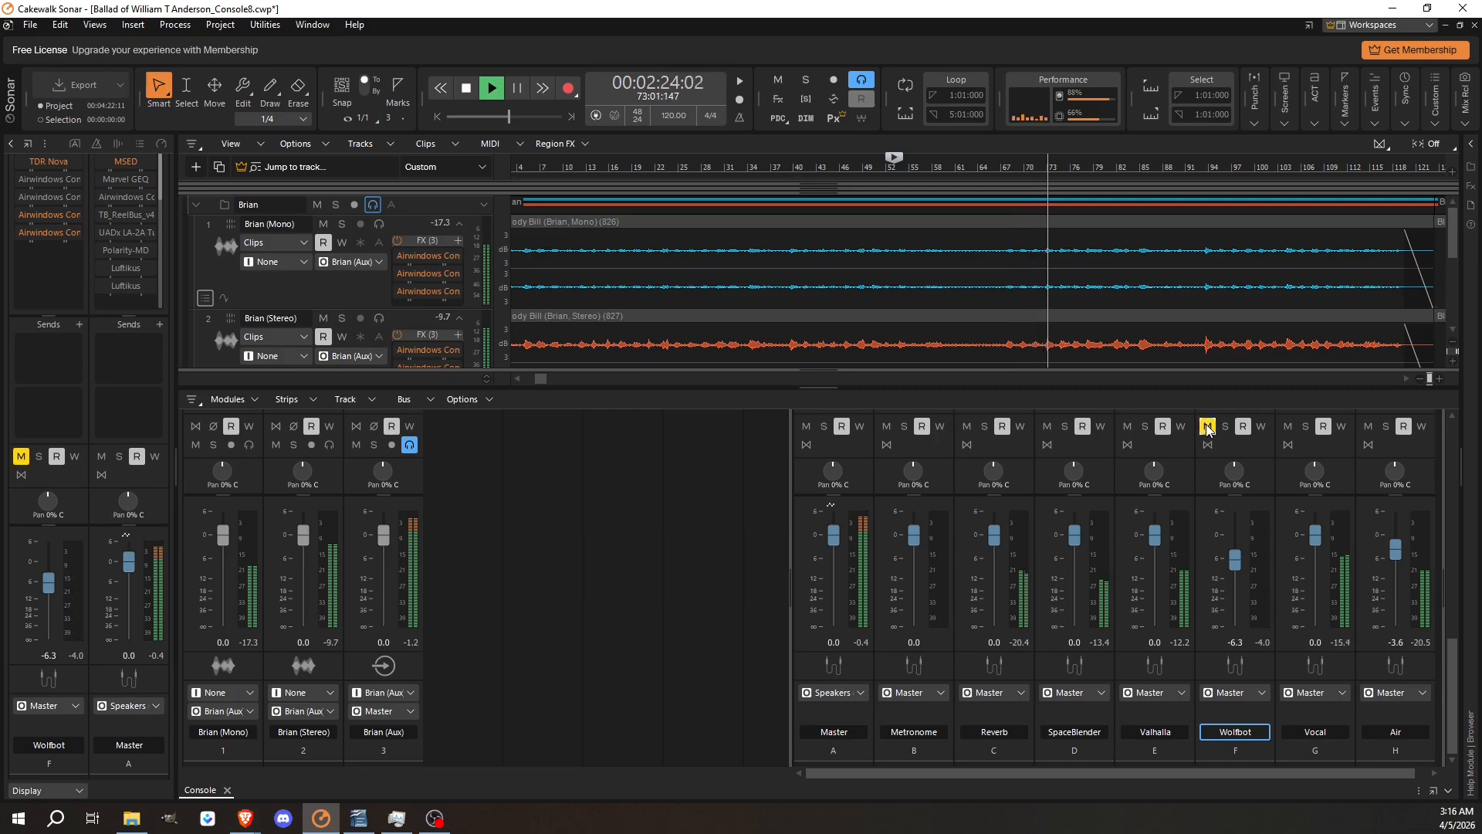
pyautogui.click(1208, 427)
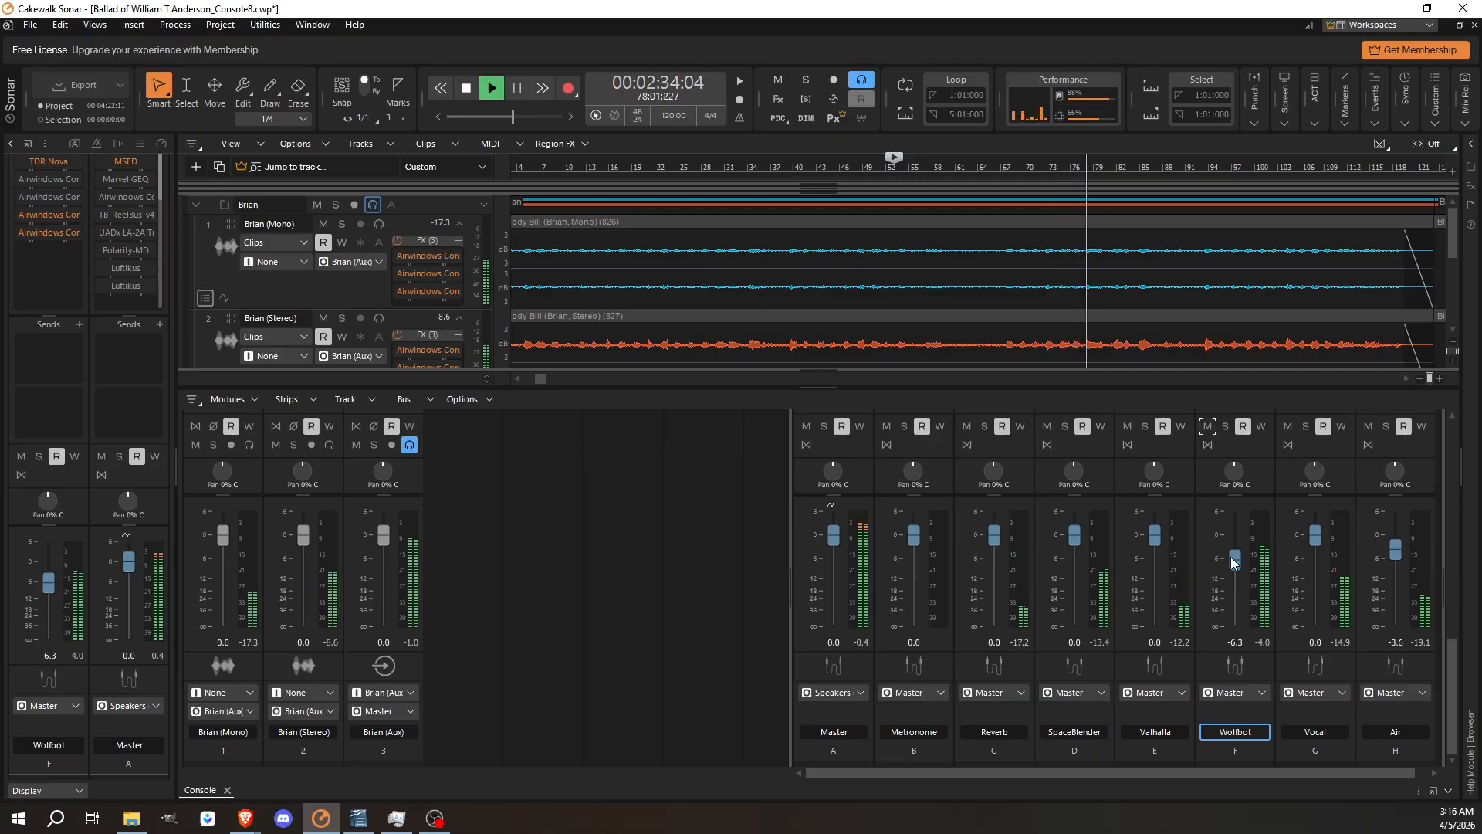
# Step: Lower the Wolfbot bus fader to -7.2 dB, compare the mix by toggling its mute twice, and stop playback
pyautogui.scroll(-3, 1231, 558)
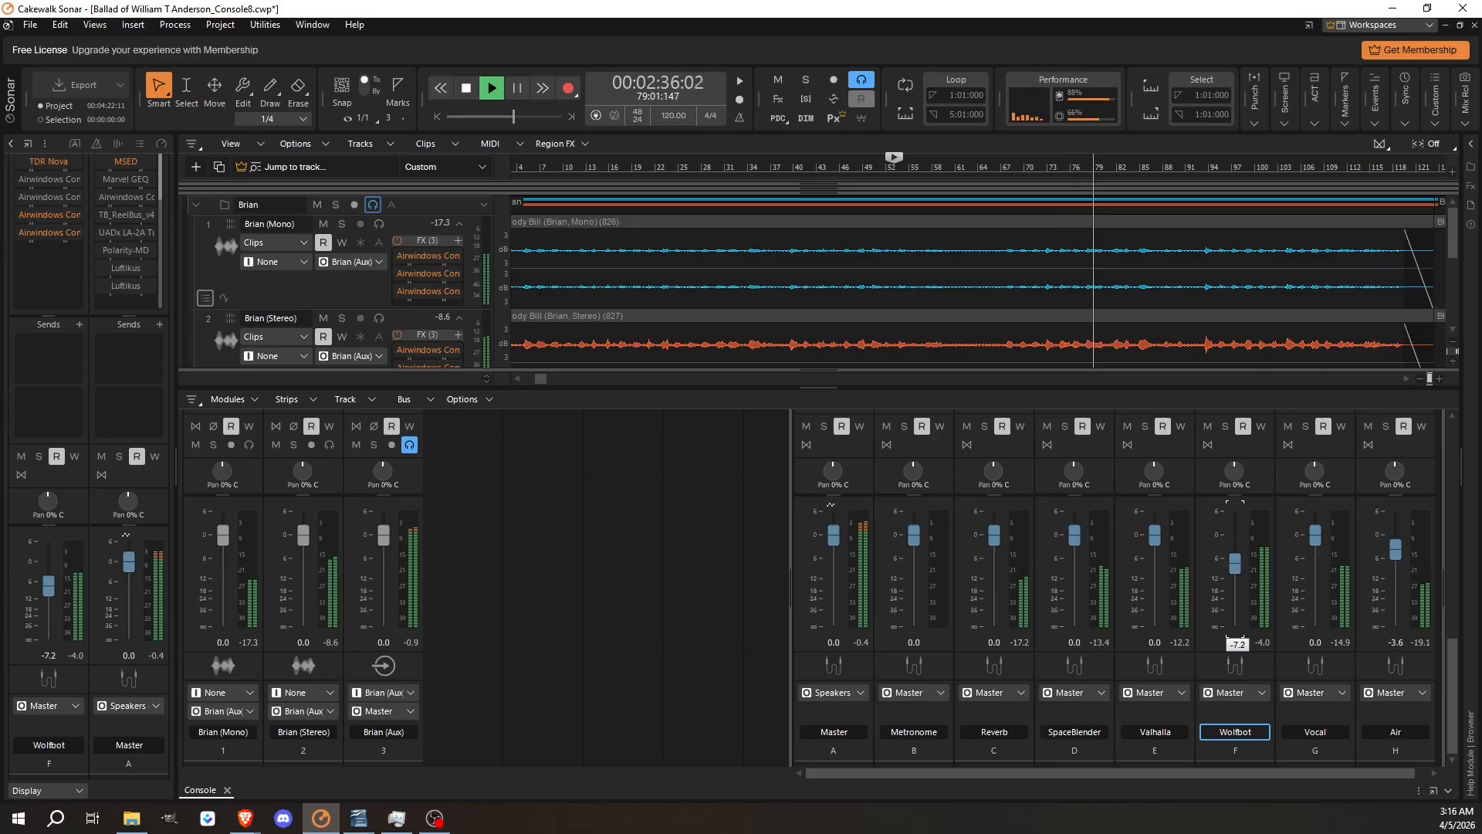
pyautogui.click(1208, 426)
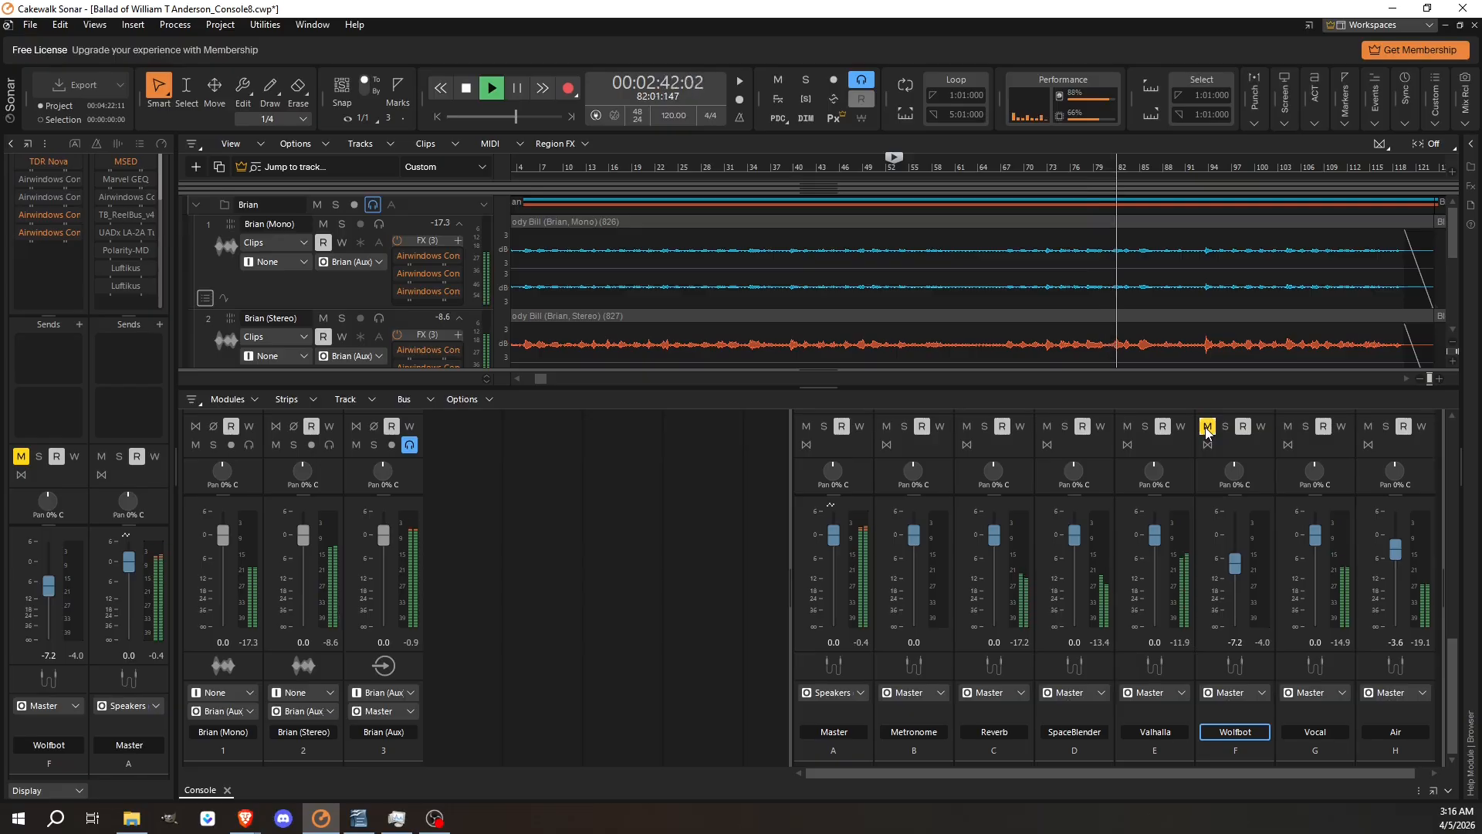
pyautogui.click(1208, 427)
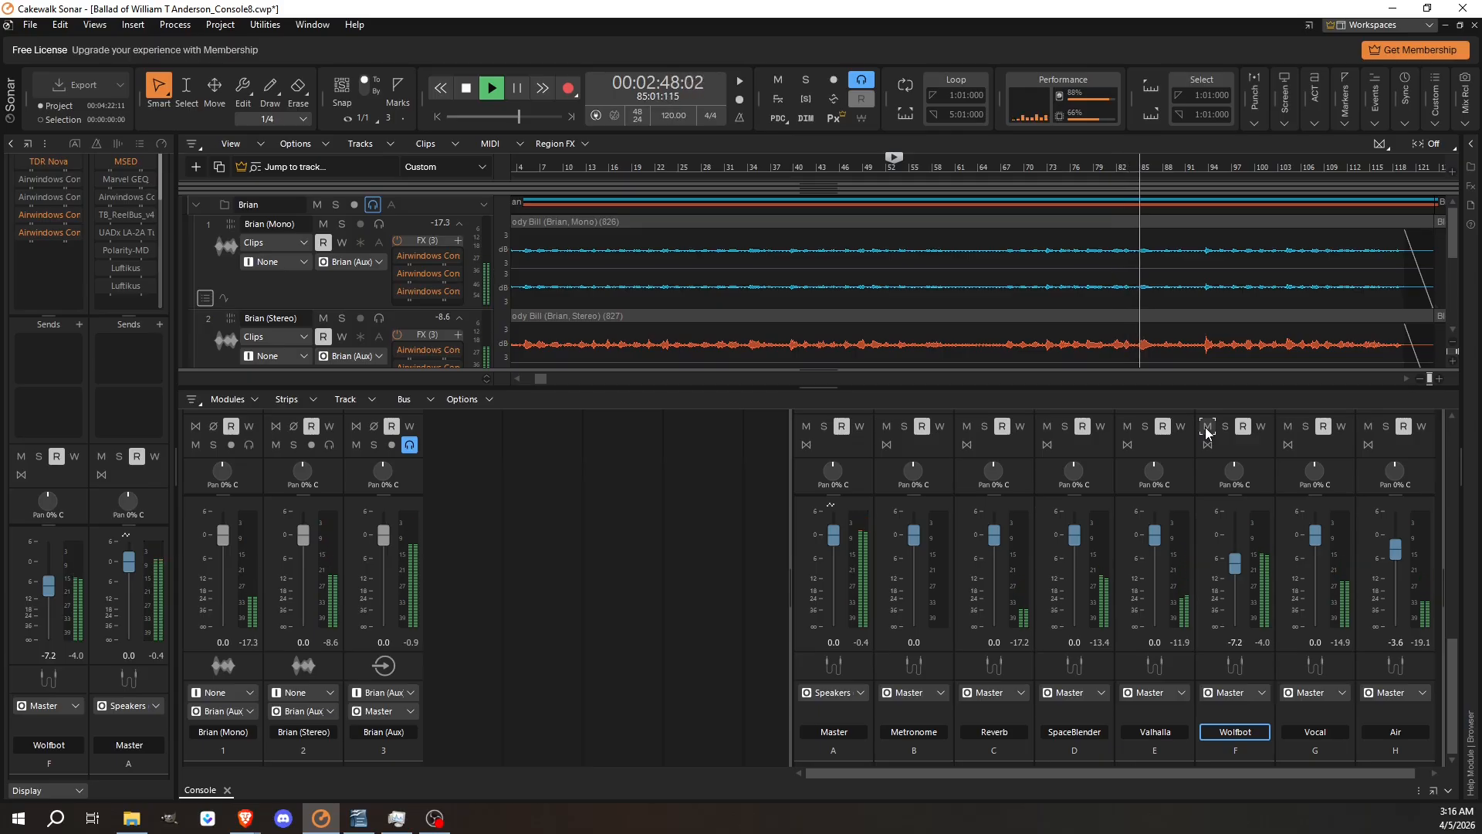
pyautogui.click(1207, 427)
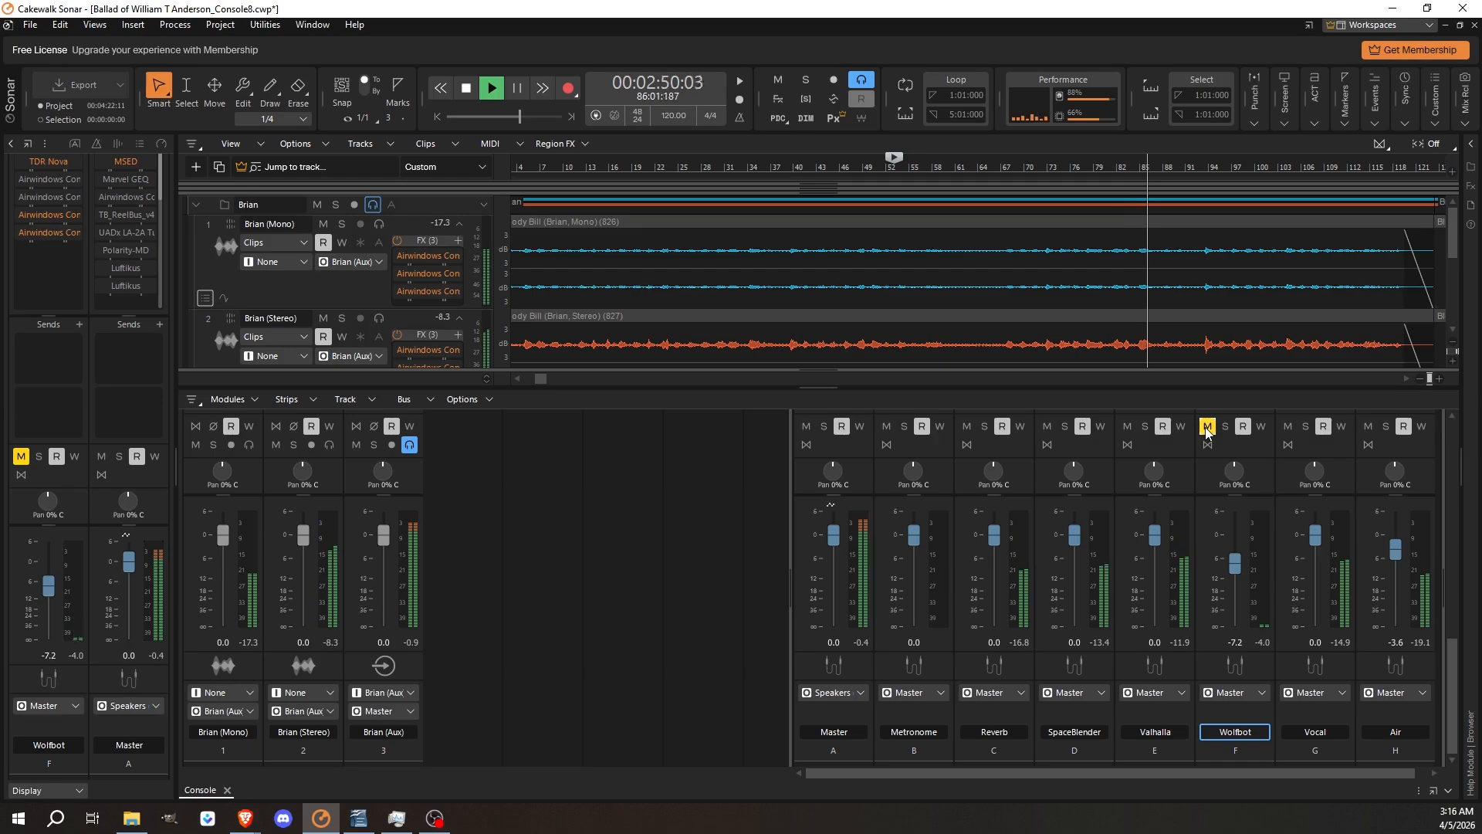
pyautogui.click(1207, 427)
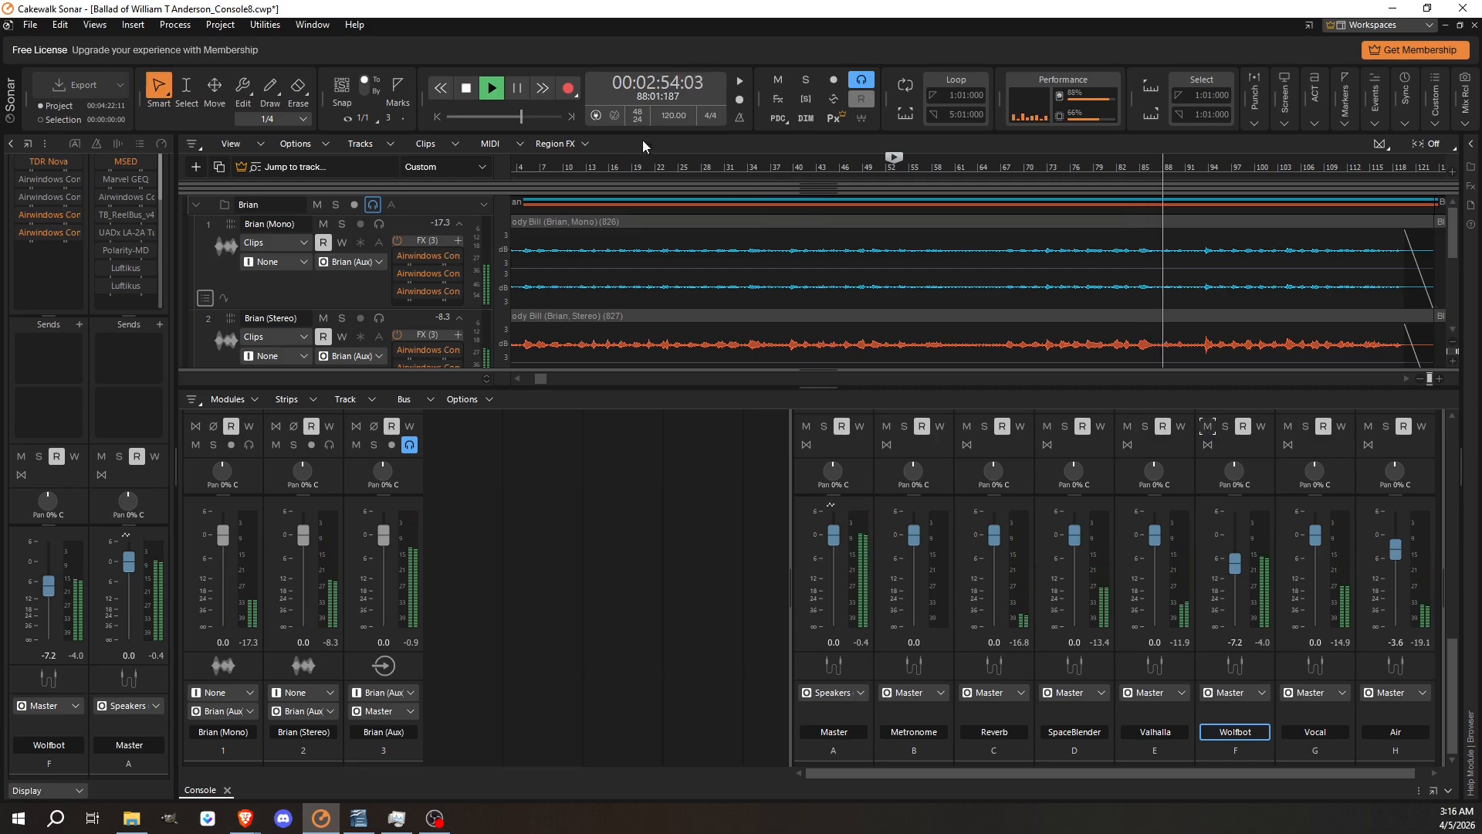
pyautogui.click(466, 89)
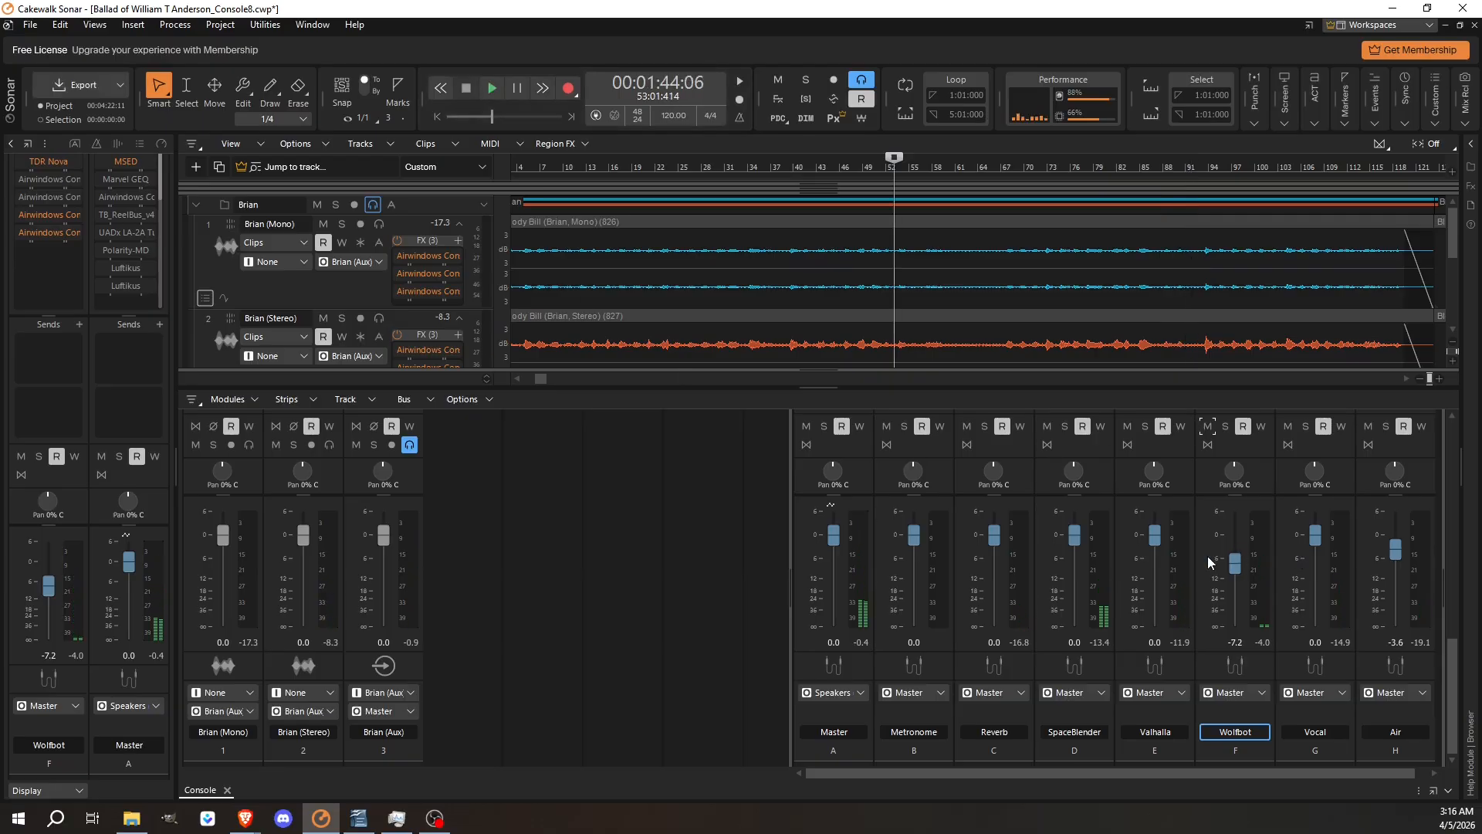
# Step: Reset the Wolfbot bus fader to 0.0 dB and restart playback with the bus muted and its Airwindows plugins active instead of TDR Nova
pyautogui.doubleClick(1233, 567)
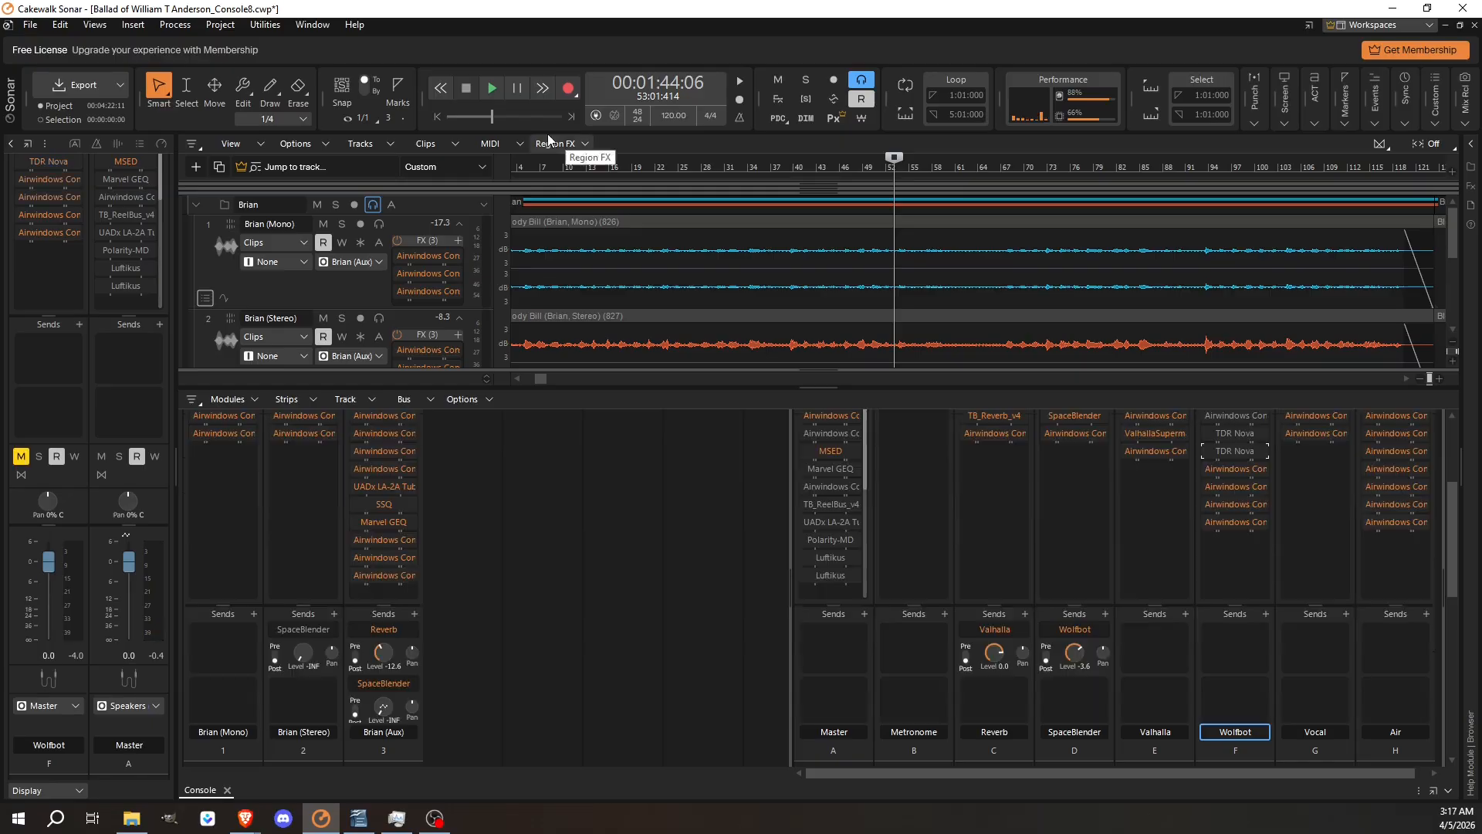
pyautogui.click(495, 88)
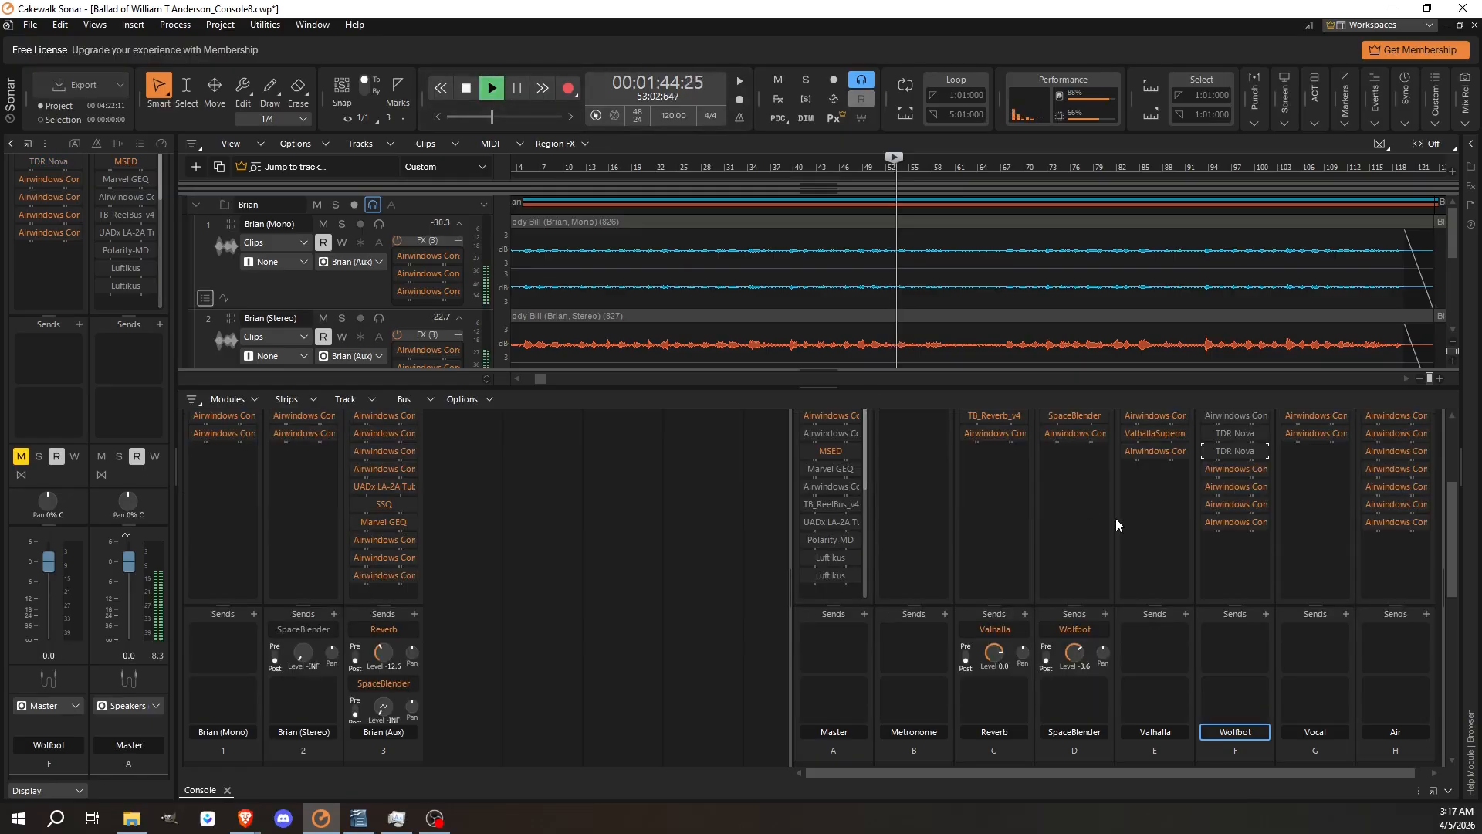
pyautogui.scroll(-8, 1256, 633)
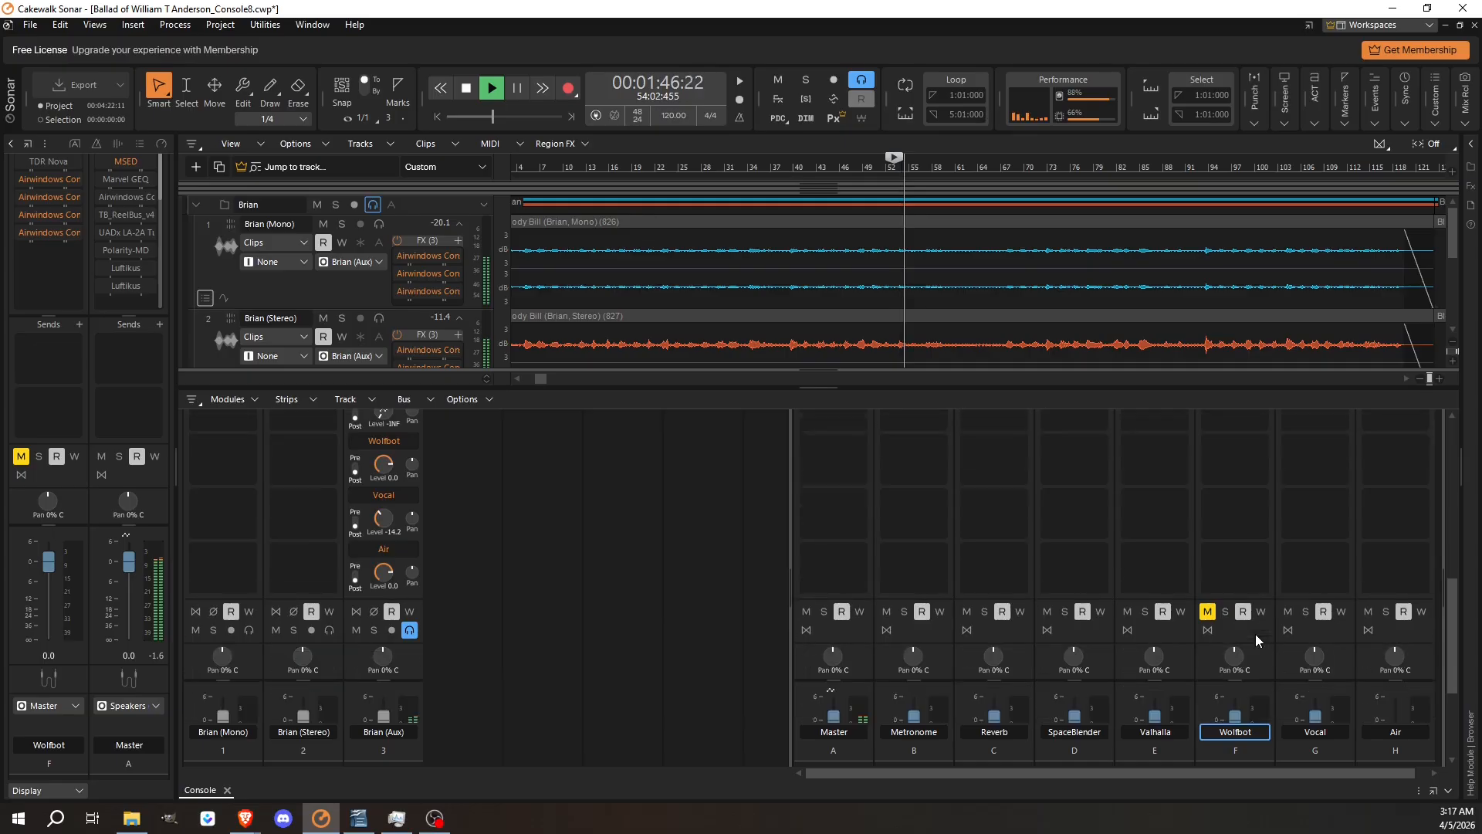
pyautogui.scroll(-3, 1276, 644)
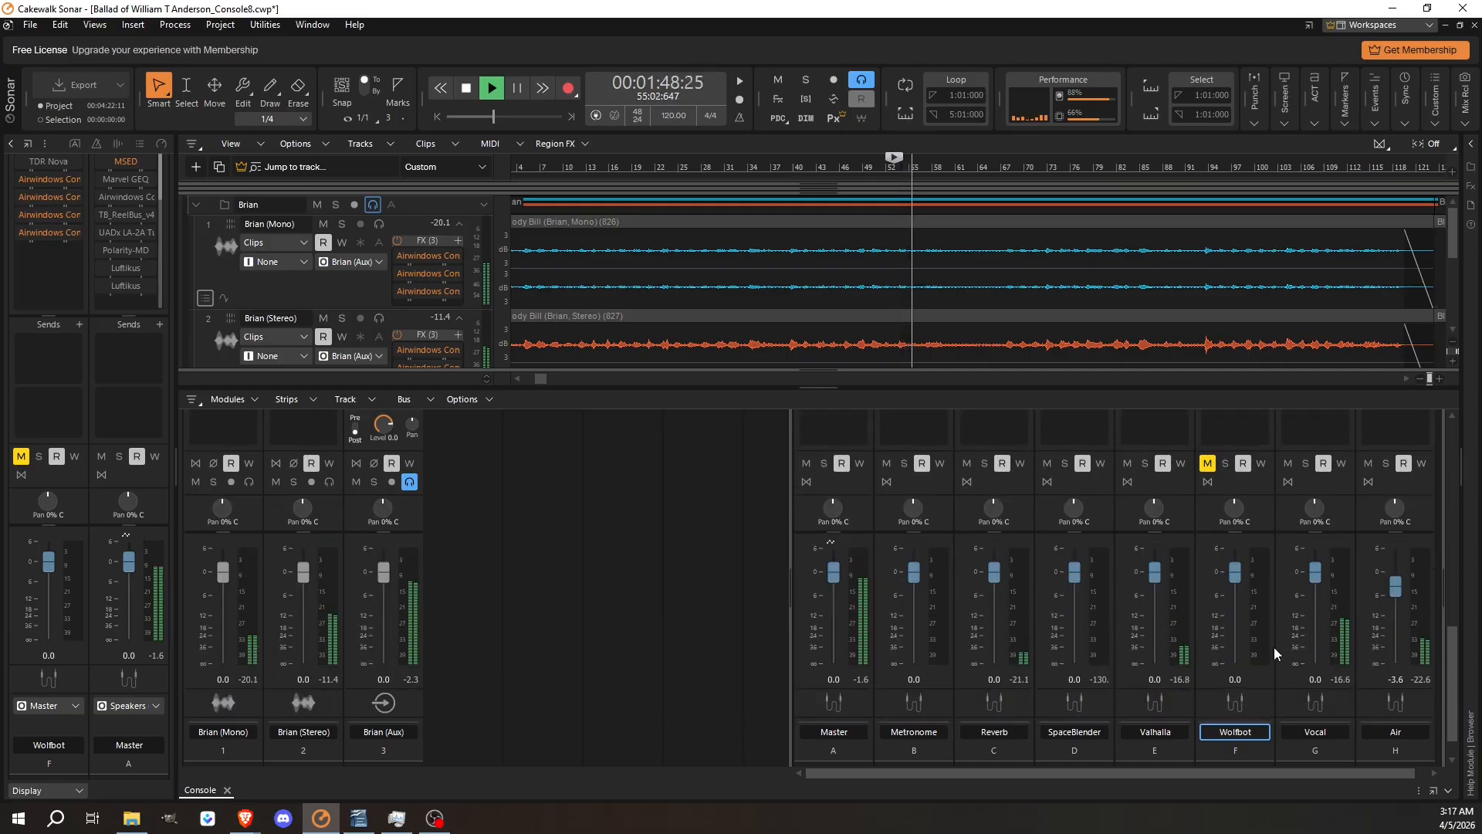
pyautogui.scroll(4, 1274, 647)
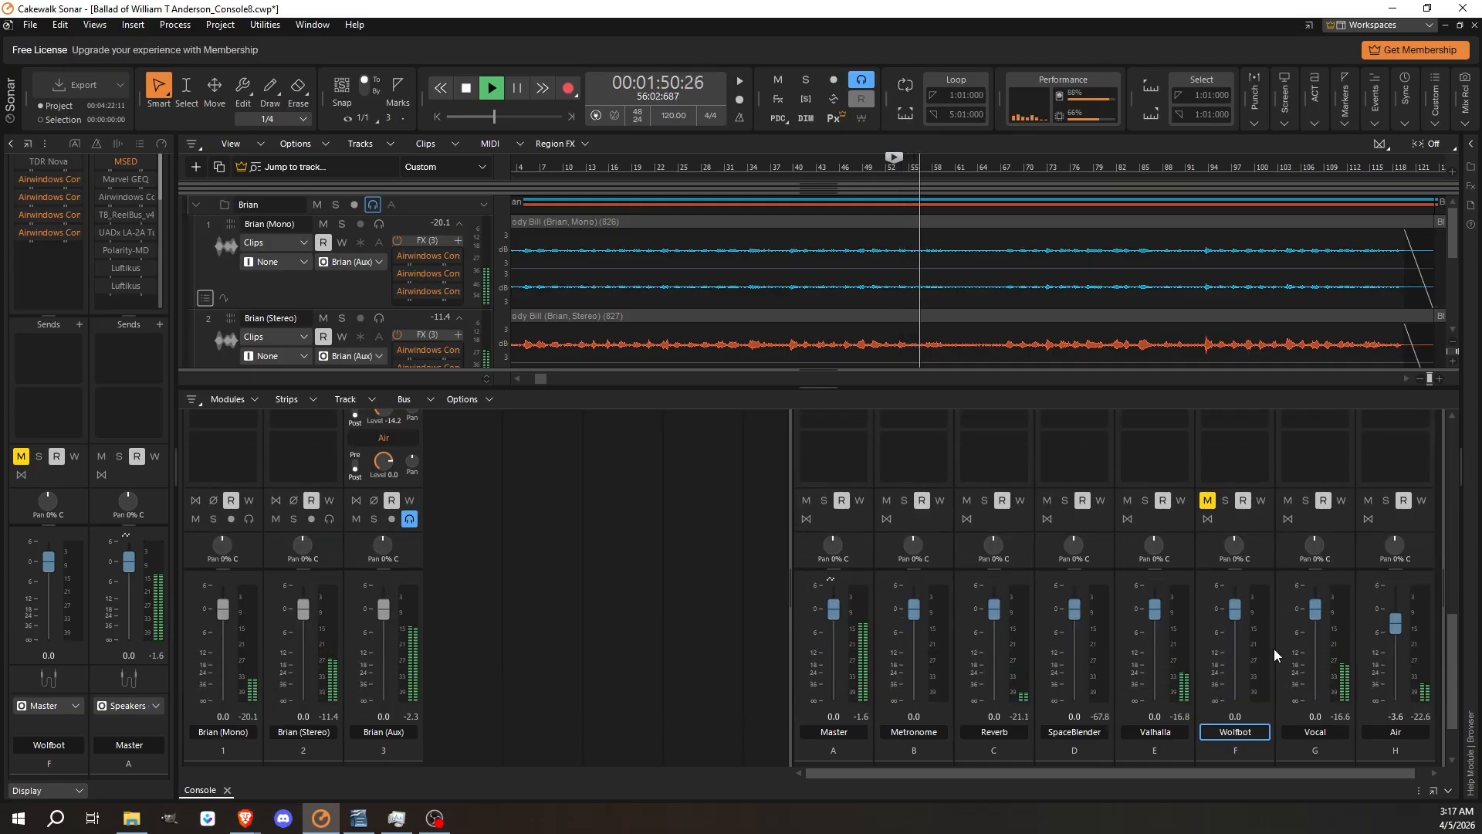
pyautogui.scroll(2, 1271, 648)
pyautogui.scroll(-6, 1268, 647)
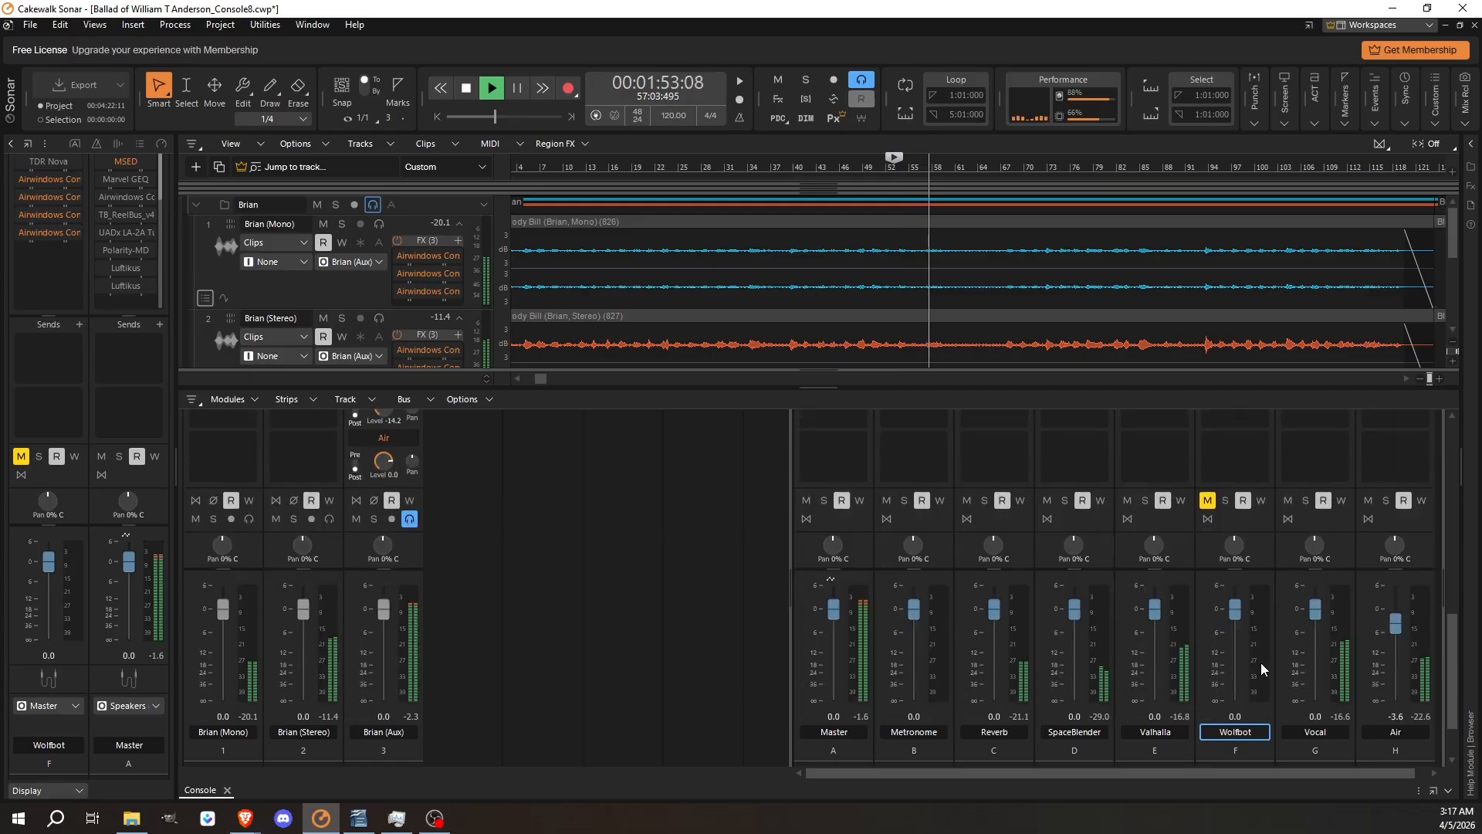
# Step: Unmute the Wolfbot bus during playback and lower its fader to -4.5 dB
pyautogui.click(1208, 501)
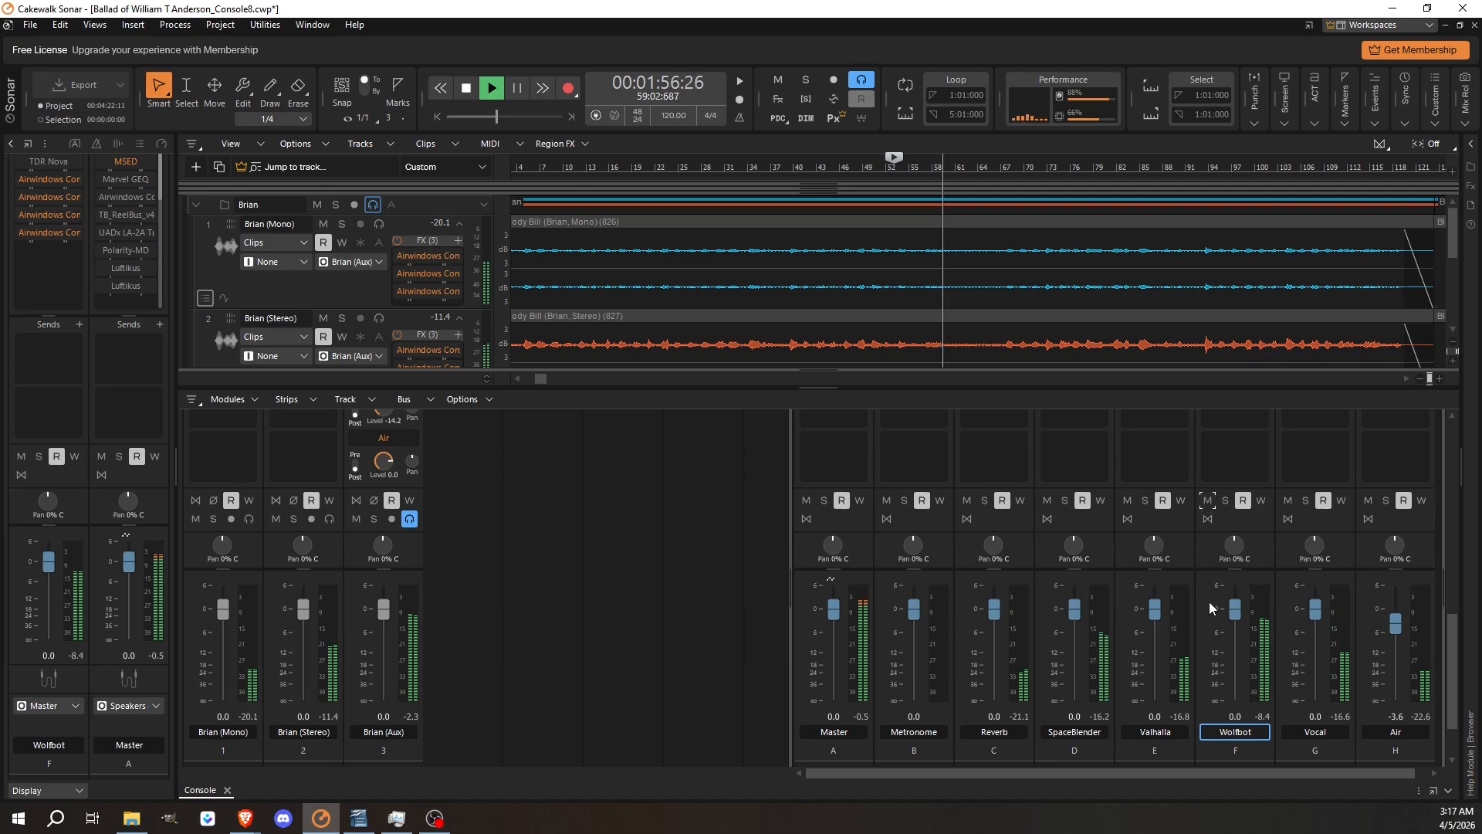
pyautogui.moveTo(1235, 609)
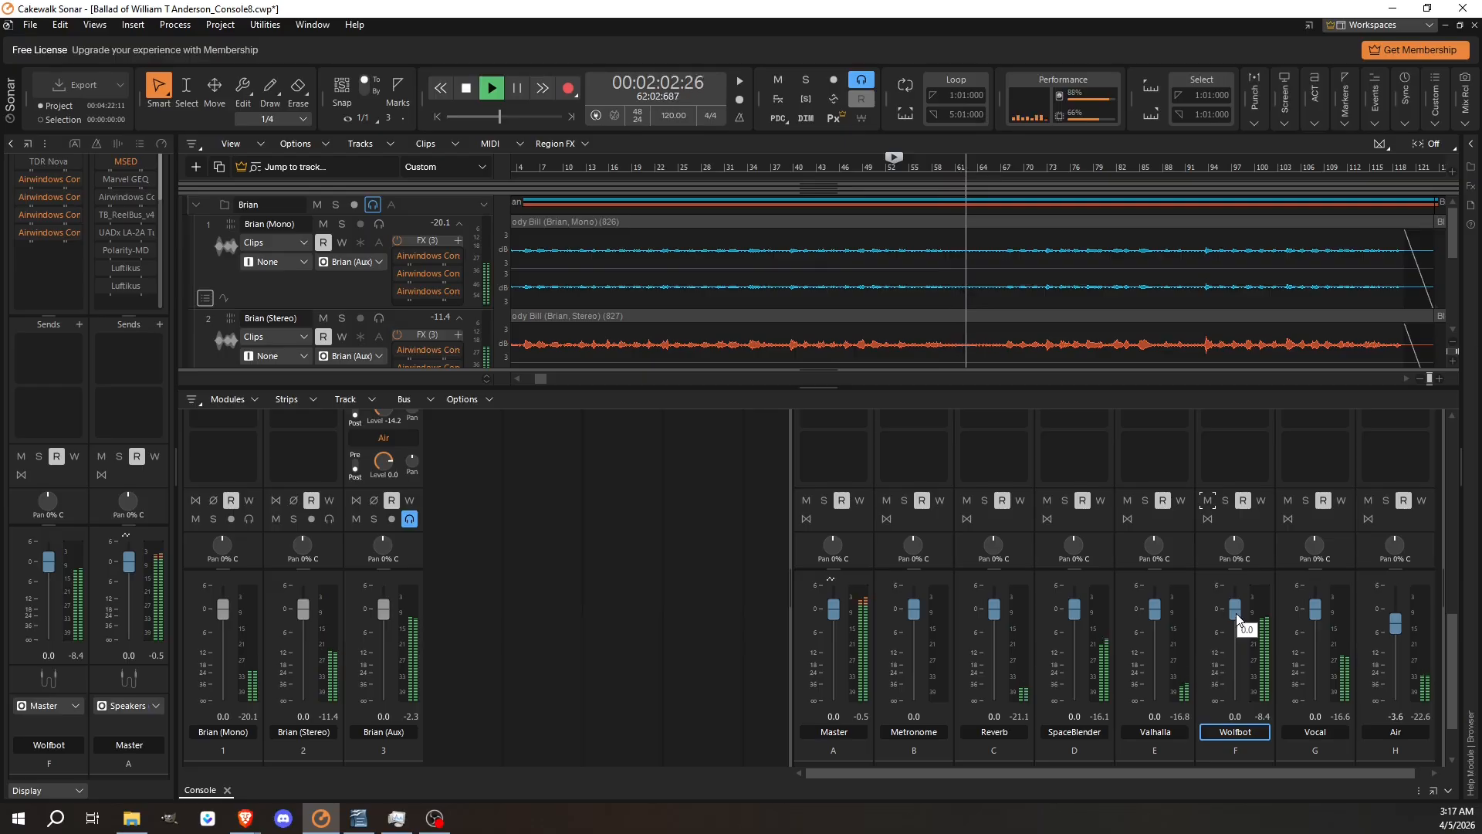
pyautogui.moveTo(1235, 613); pyautogui.dragTo(1235, 633)
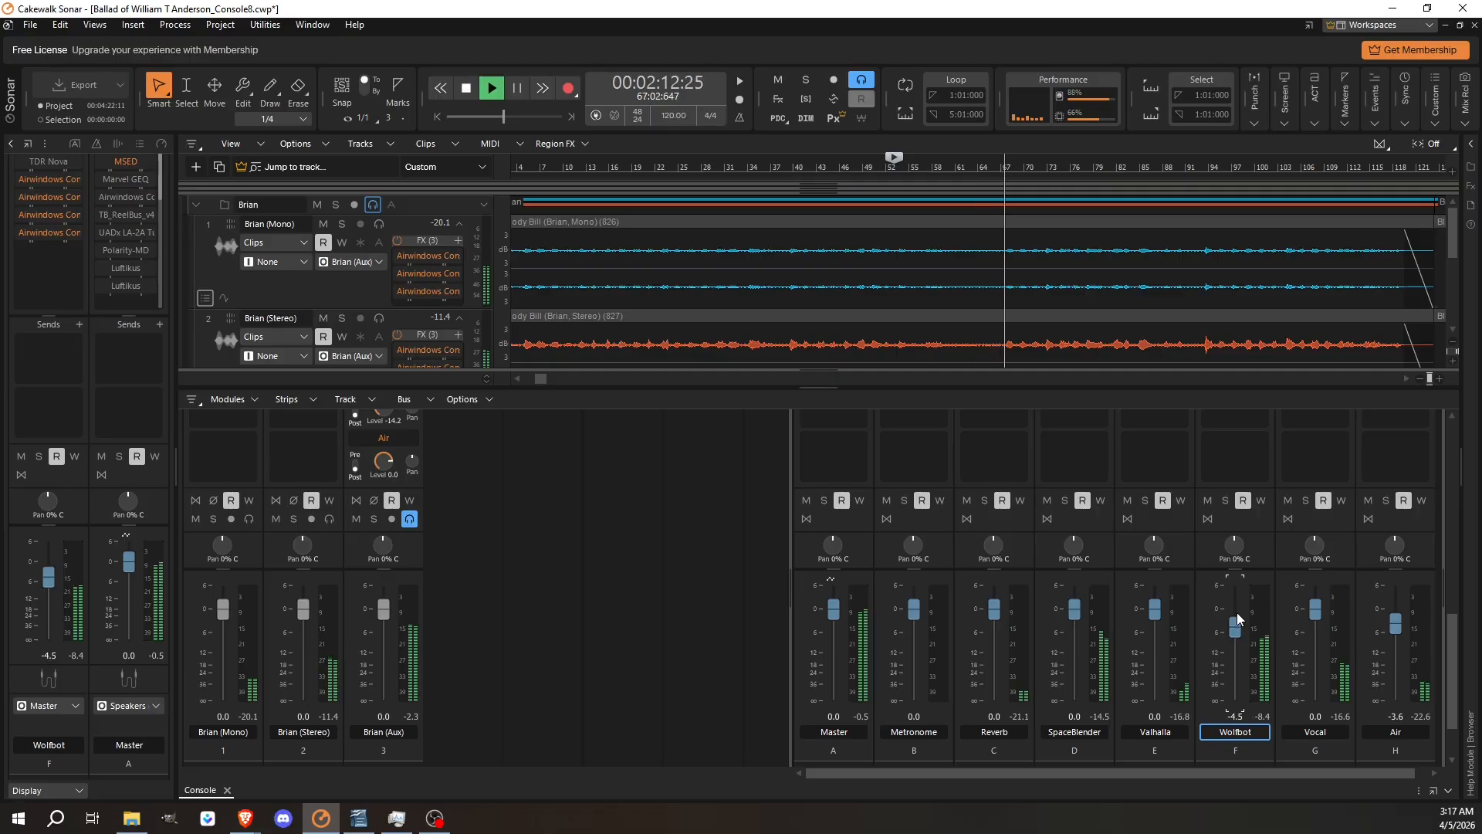
# Step: Mute and unmute the Wolfbot bus twice during playback to compare the mix with and without it
pyautogui.click(1209, 502)
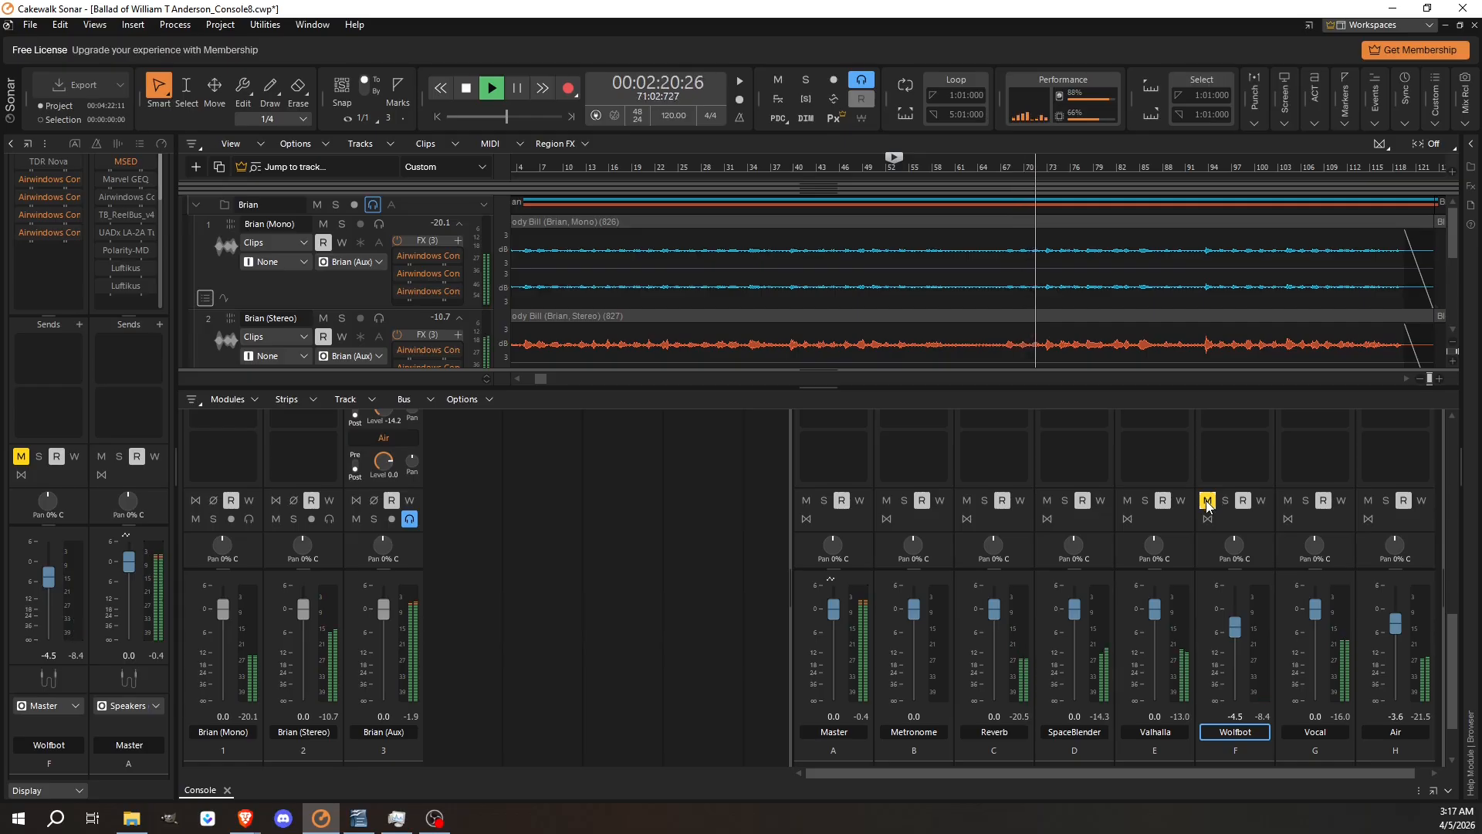
pyautogui.click(1208, 500)
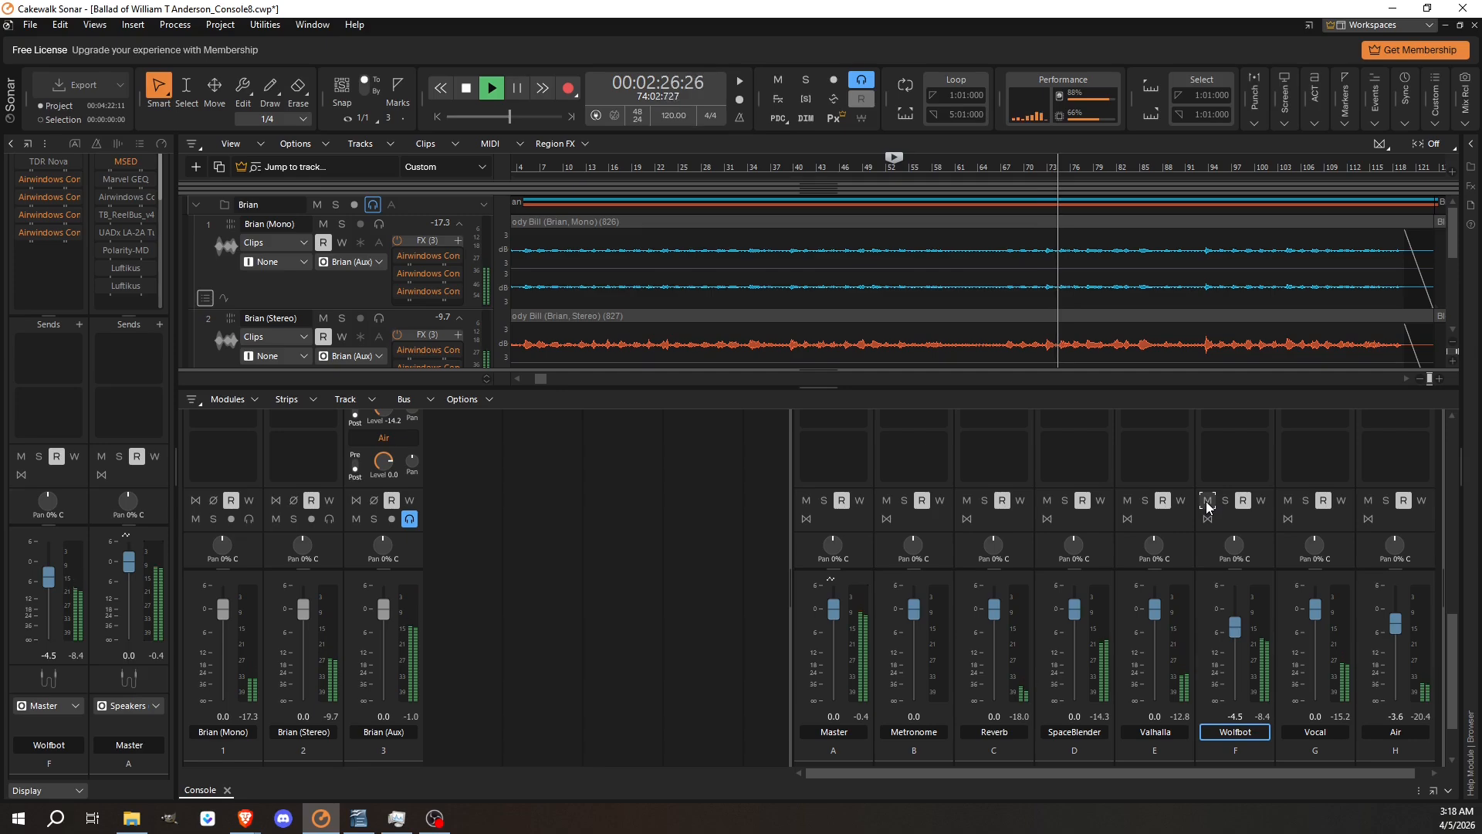
pyautogui.click(1207, 500)
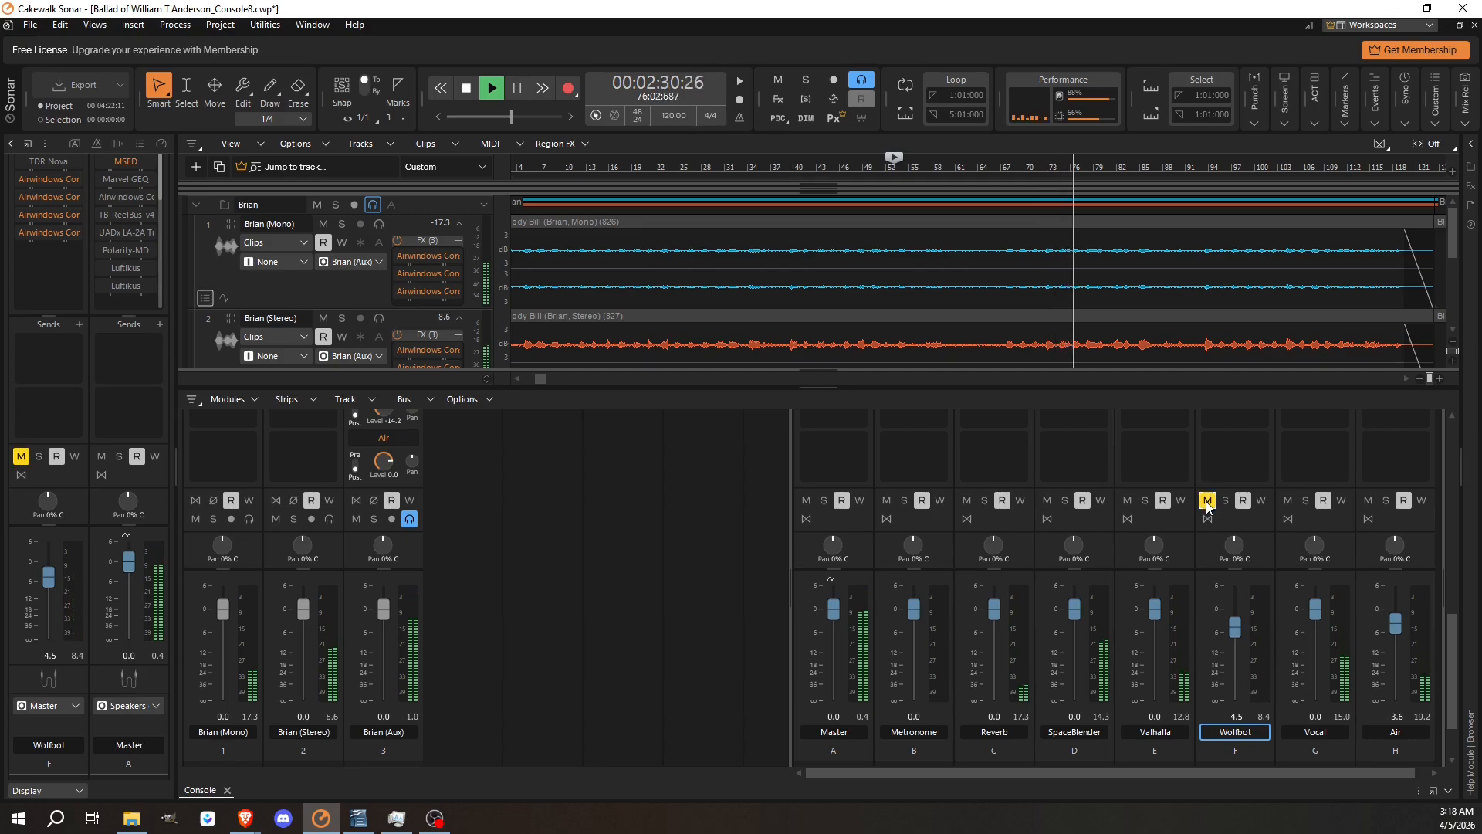
pyautogui.click(1207, 500)
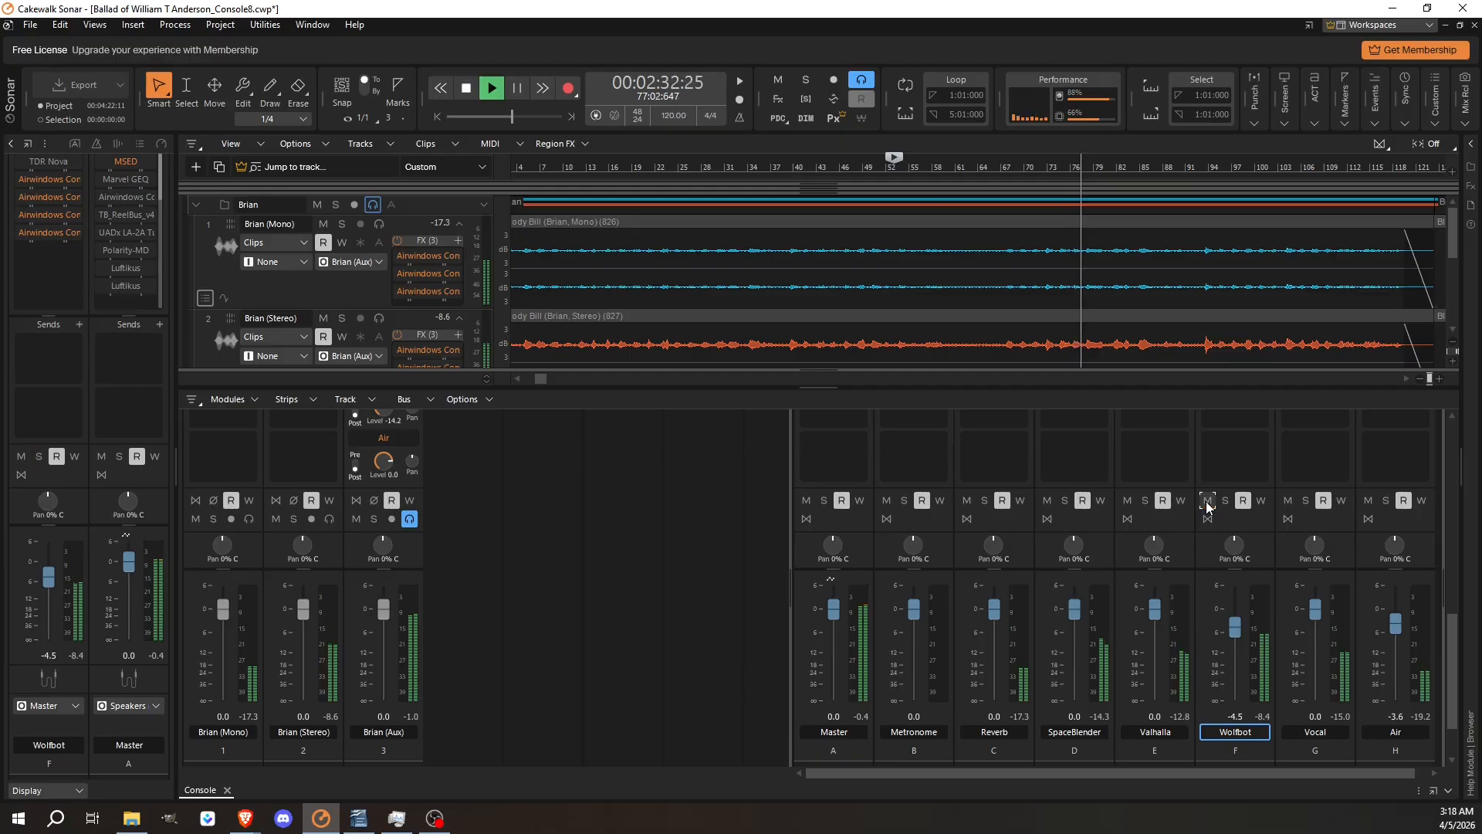
# Step: Raise the Wolfbot bus fader to -3.6 dB and toggle its mute twice to compare its contribution
pyautogui.moveTo(1235, 628); pyautogui.dragTo(1235, 624)
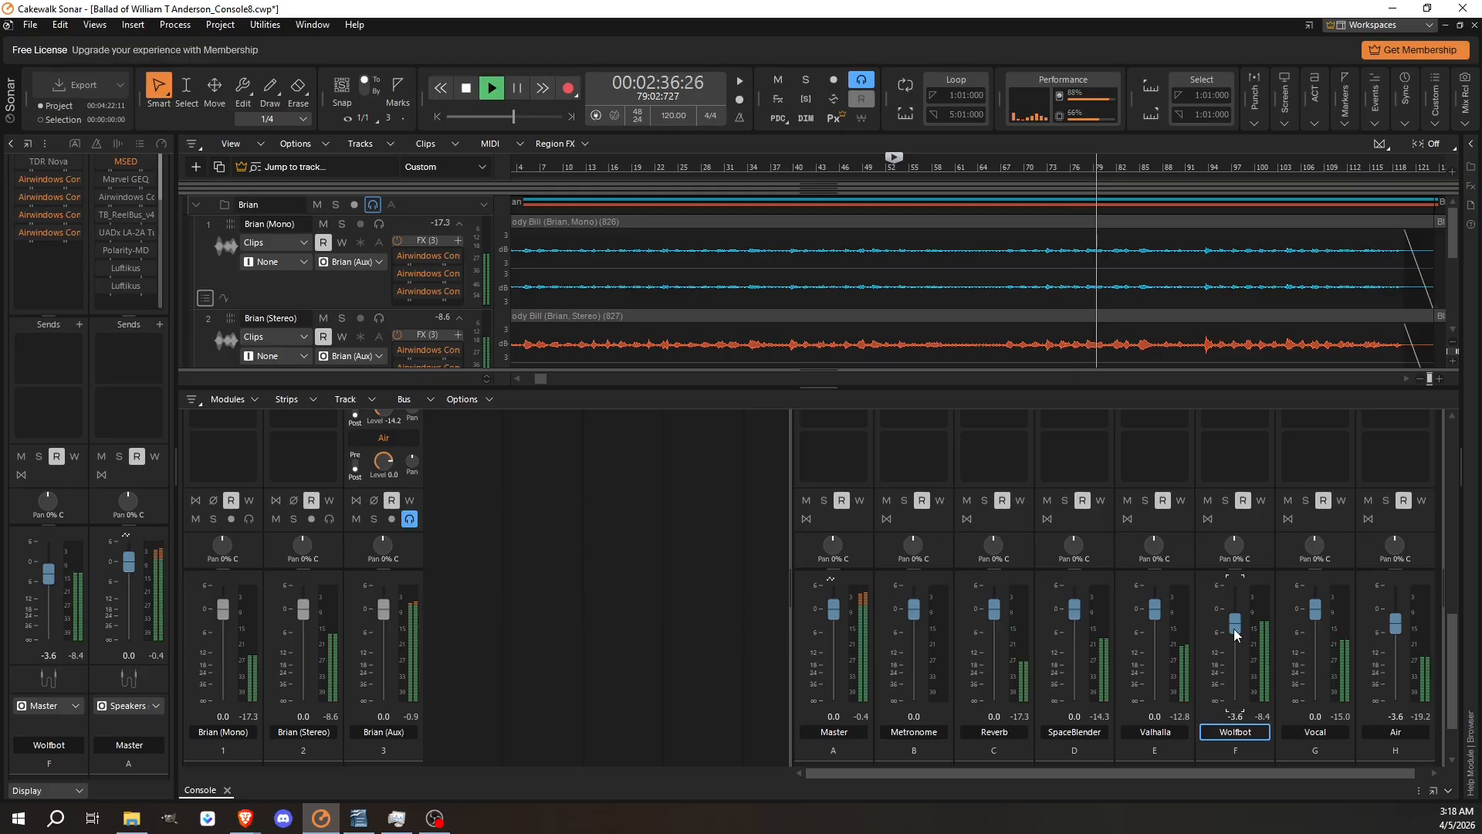
pyautogui.click(1207, 500)
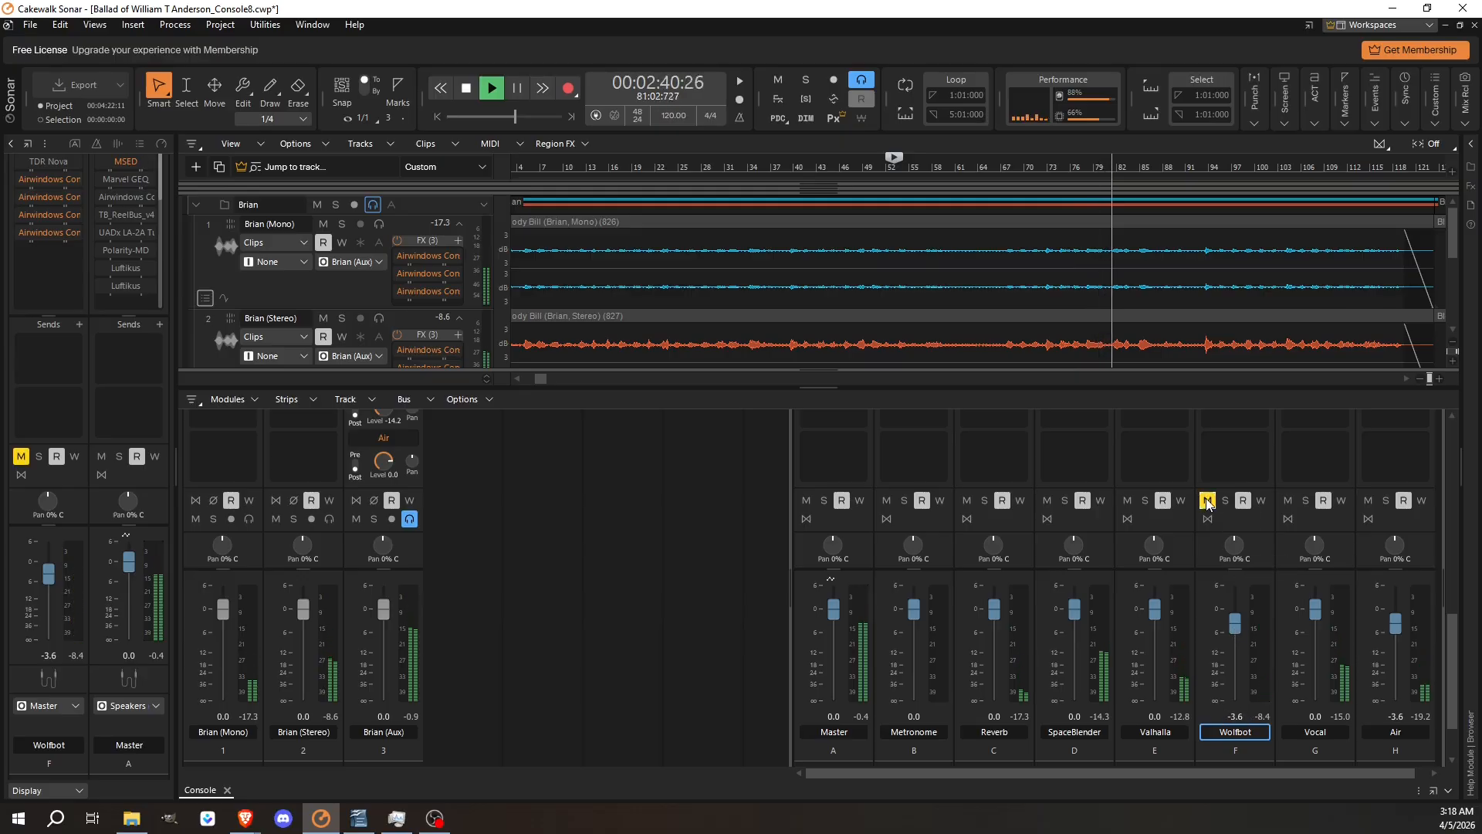
pyautogui.click(1207, 500)
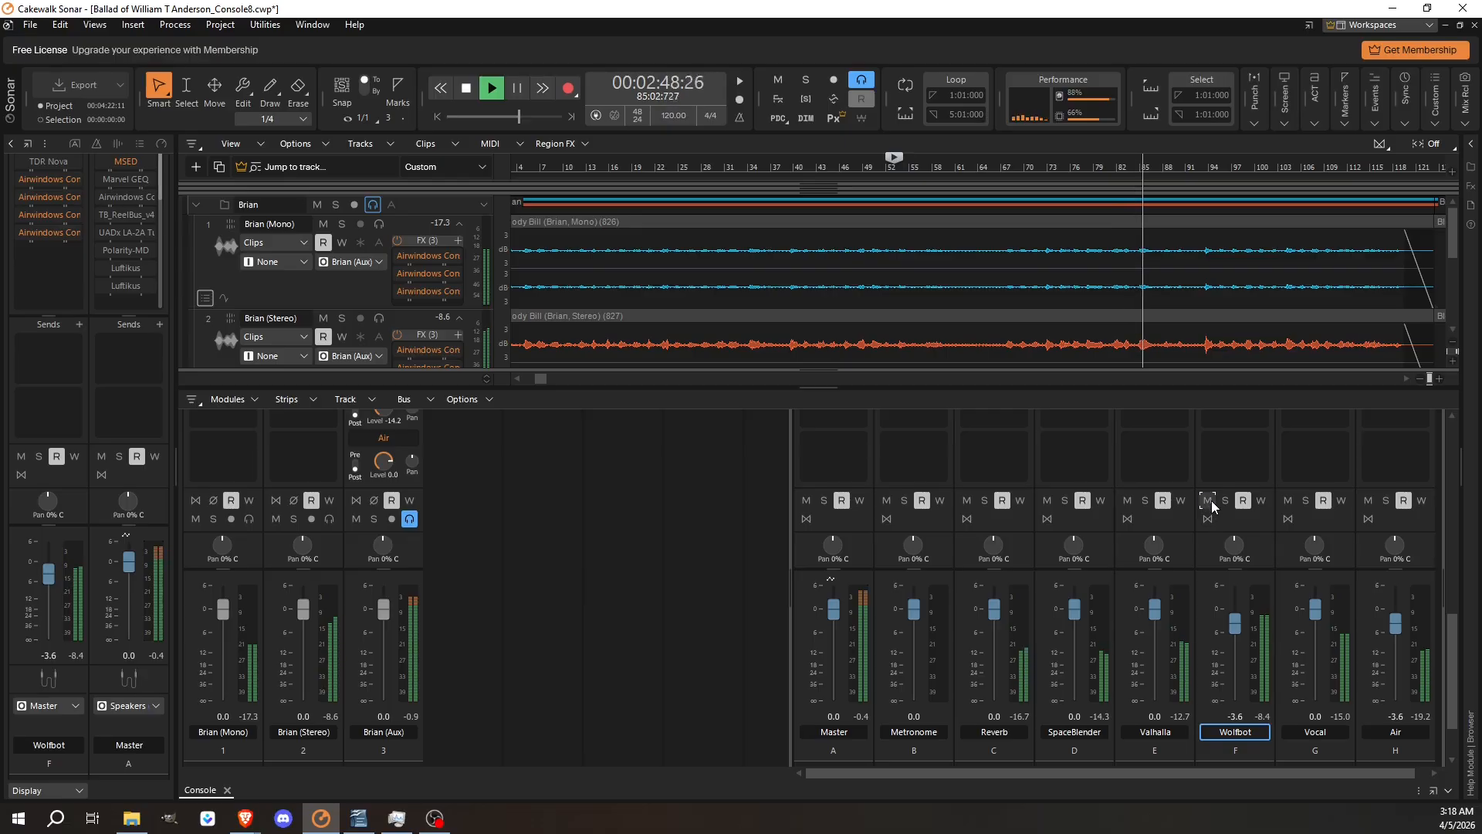
pyautogui.click(1208, 501)
pyautogui.click(1209, 501)
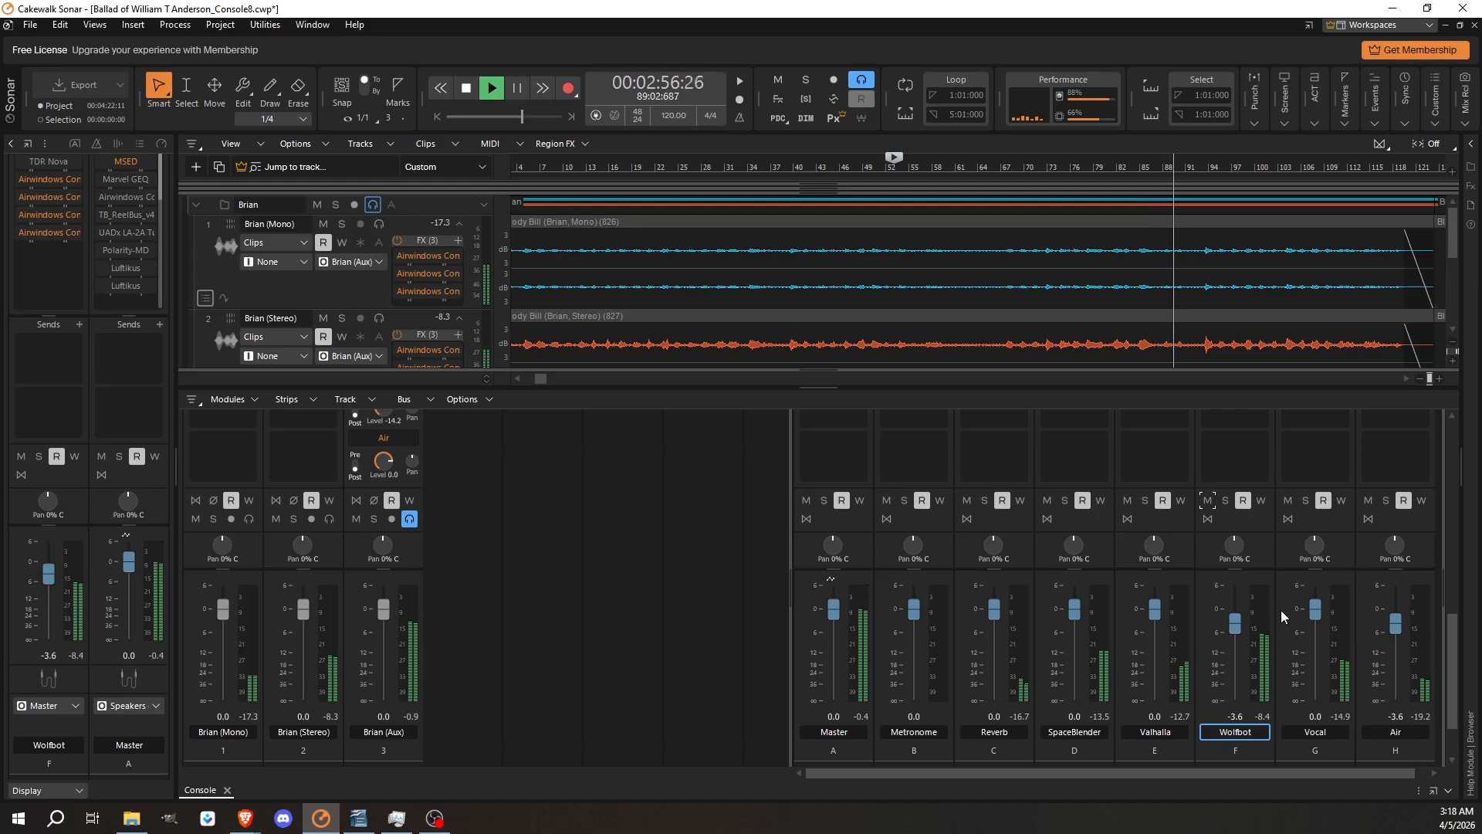
# Step: Bring the console's send controls into view and stop playback
pyautogui.scroll(1, 1280, 605)
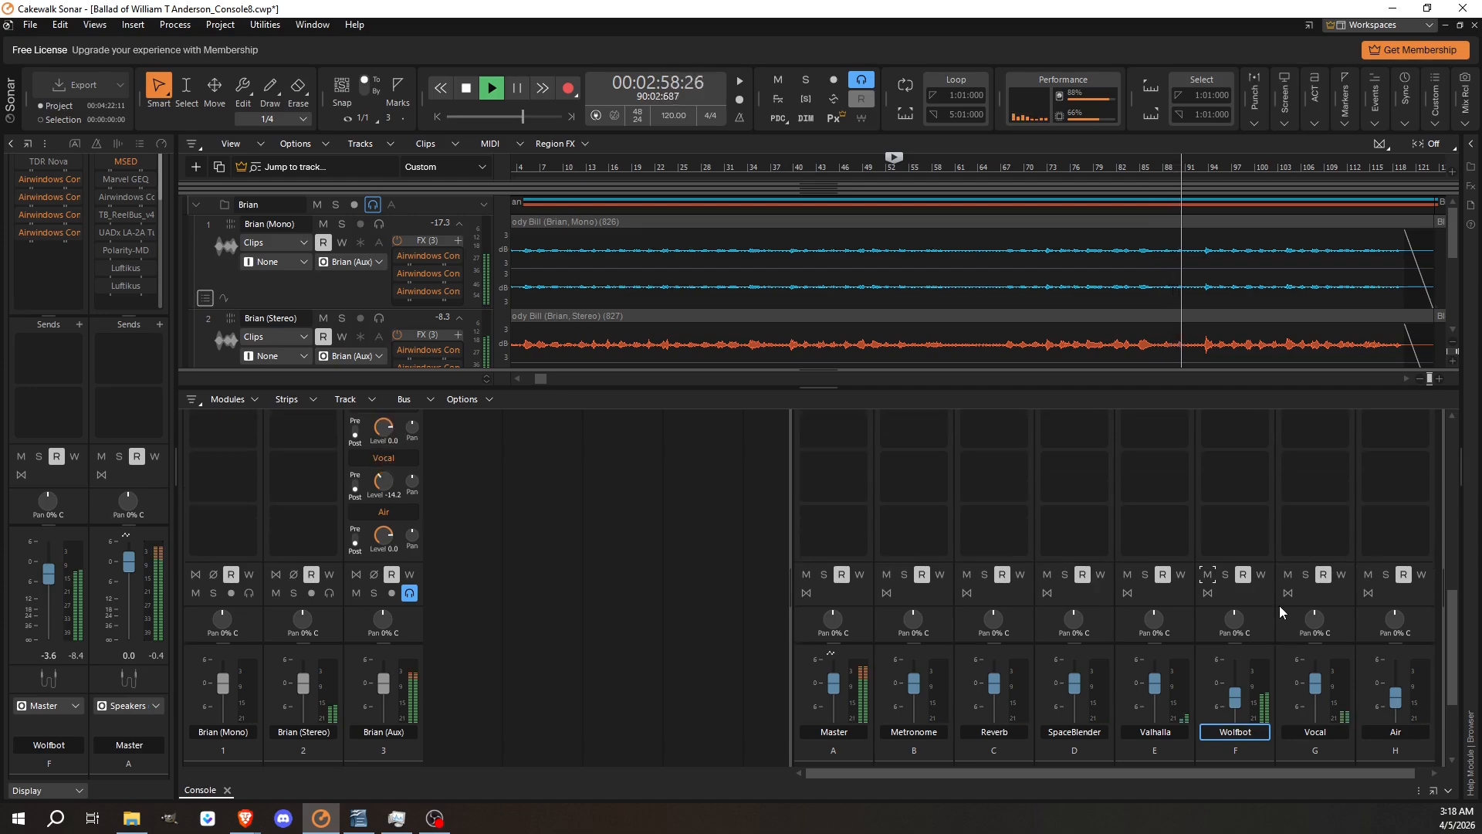
pyautogui.scroll(3, 1281, 605)
pyautogui.scroll(3, 1258, 613)
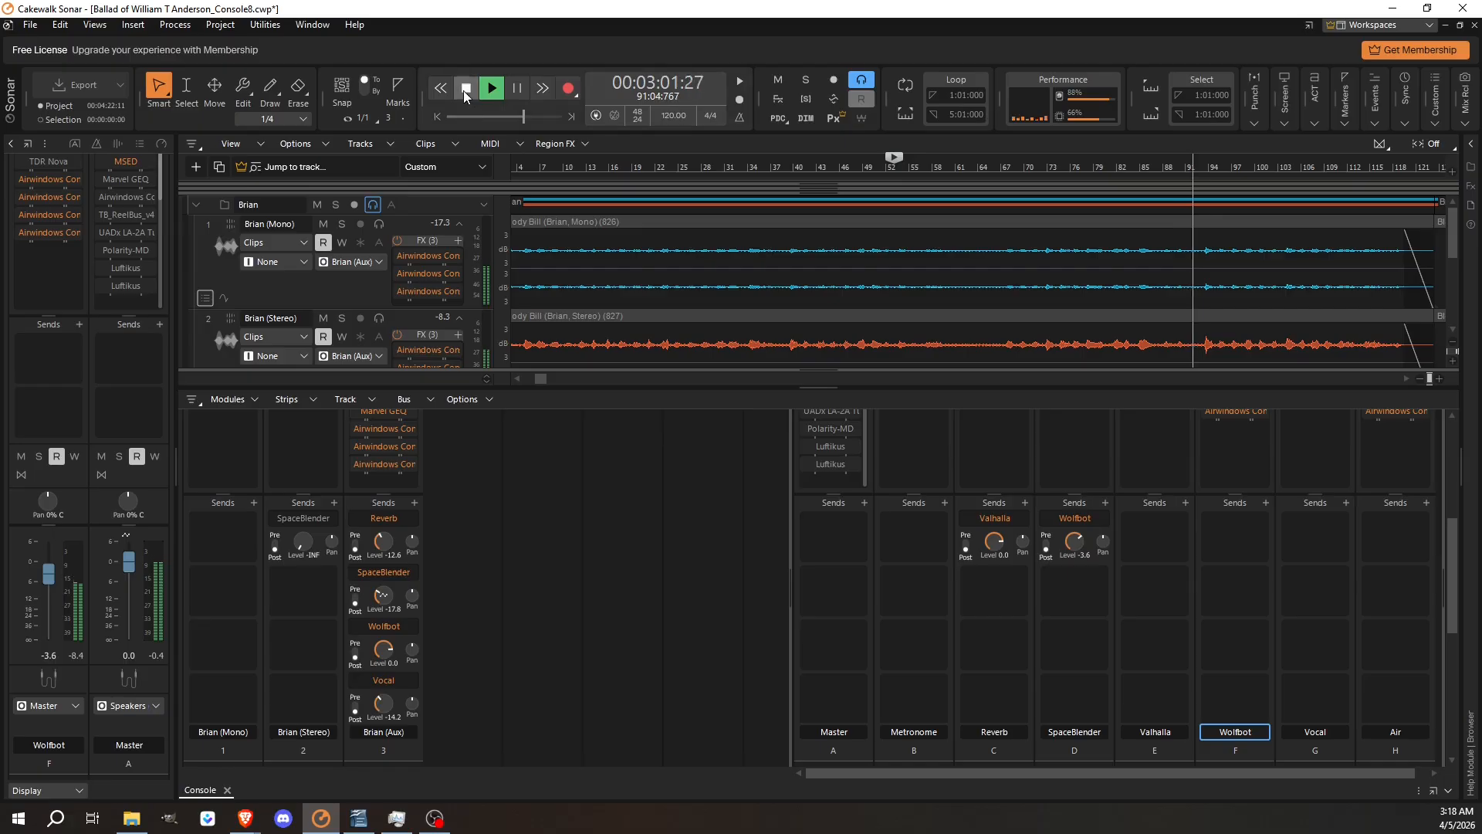
pyautogui.click(465, 88)
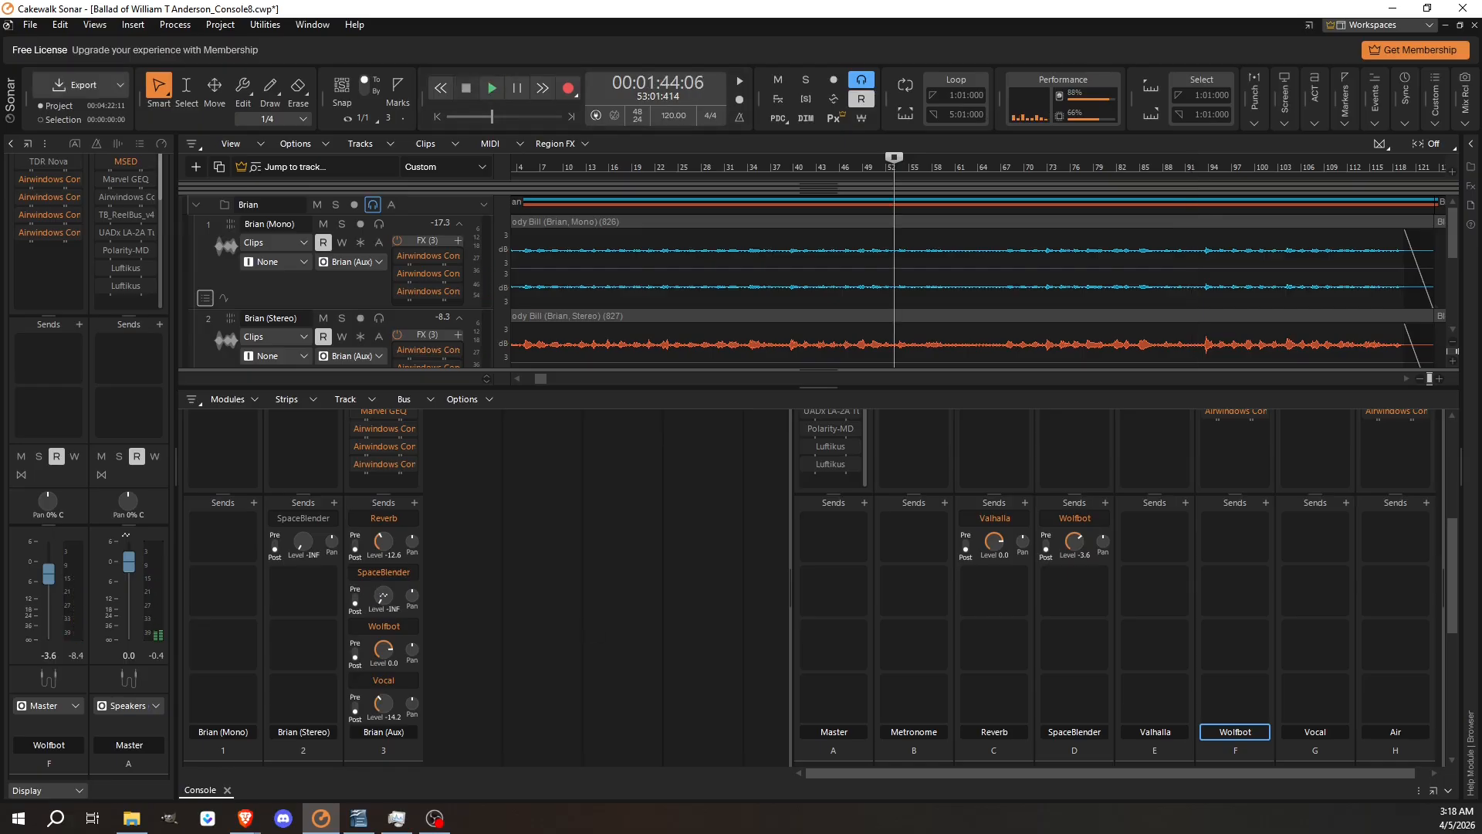
pyautogui.hotkey('alt', 'Tab')
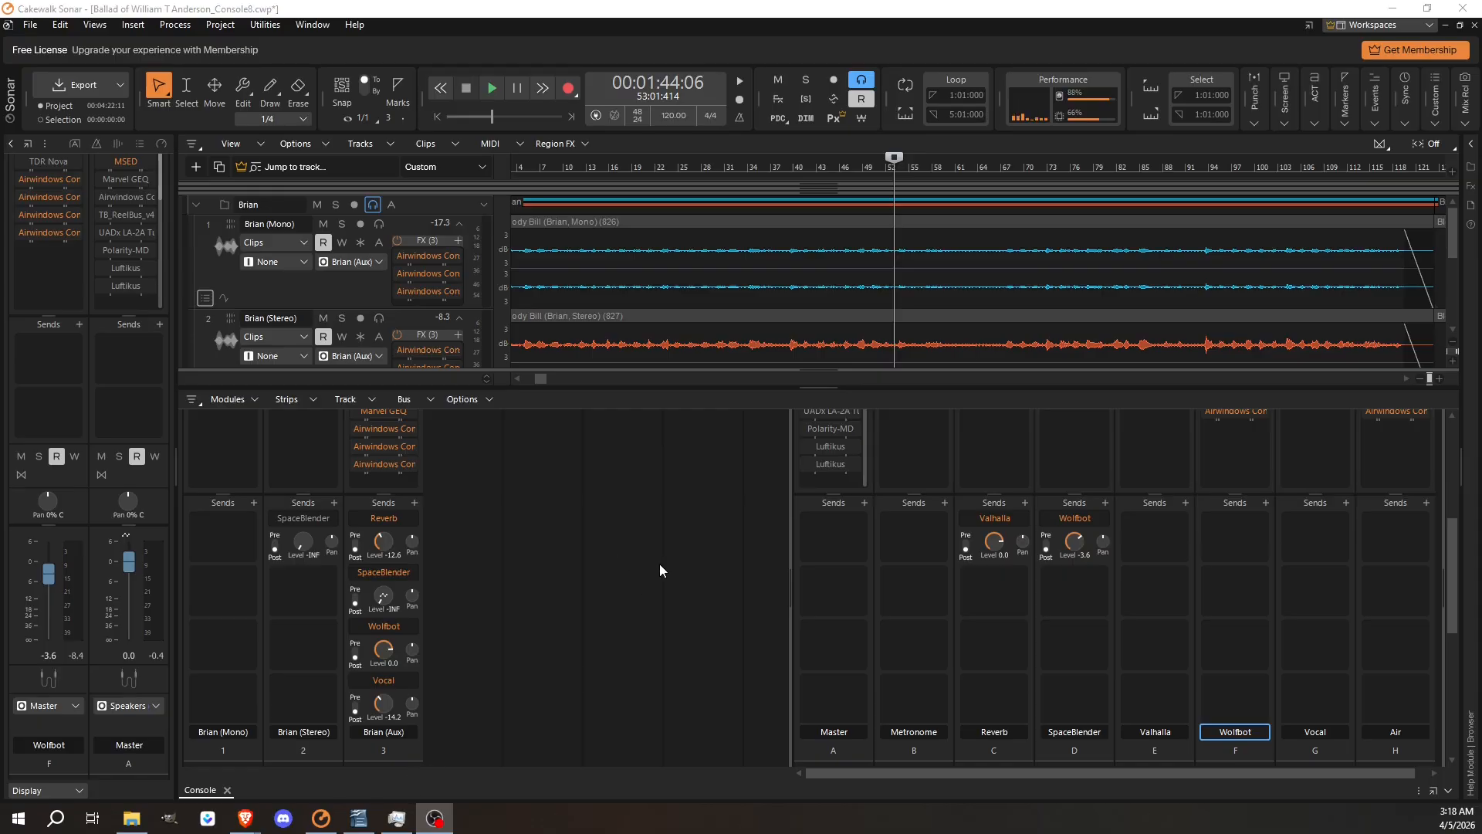
pyautogui.scroll(2, 727, 611)
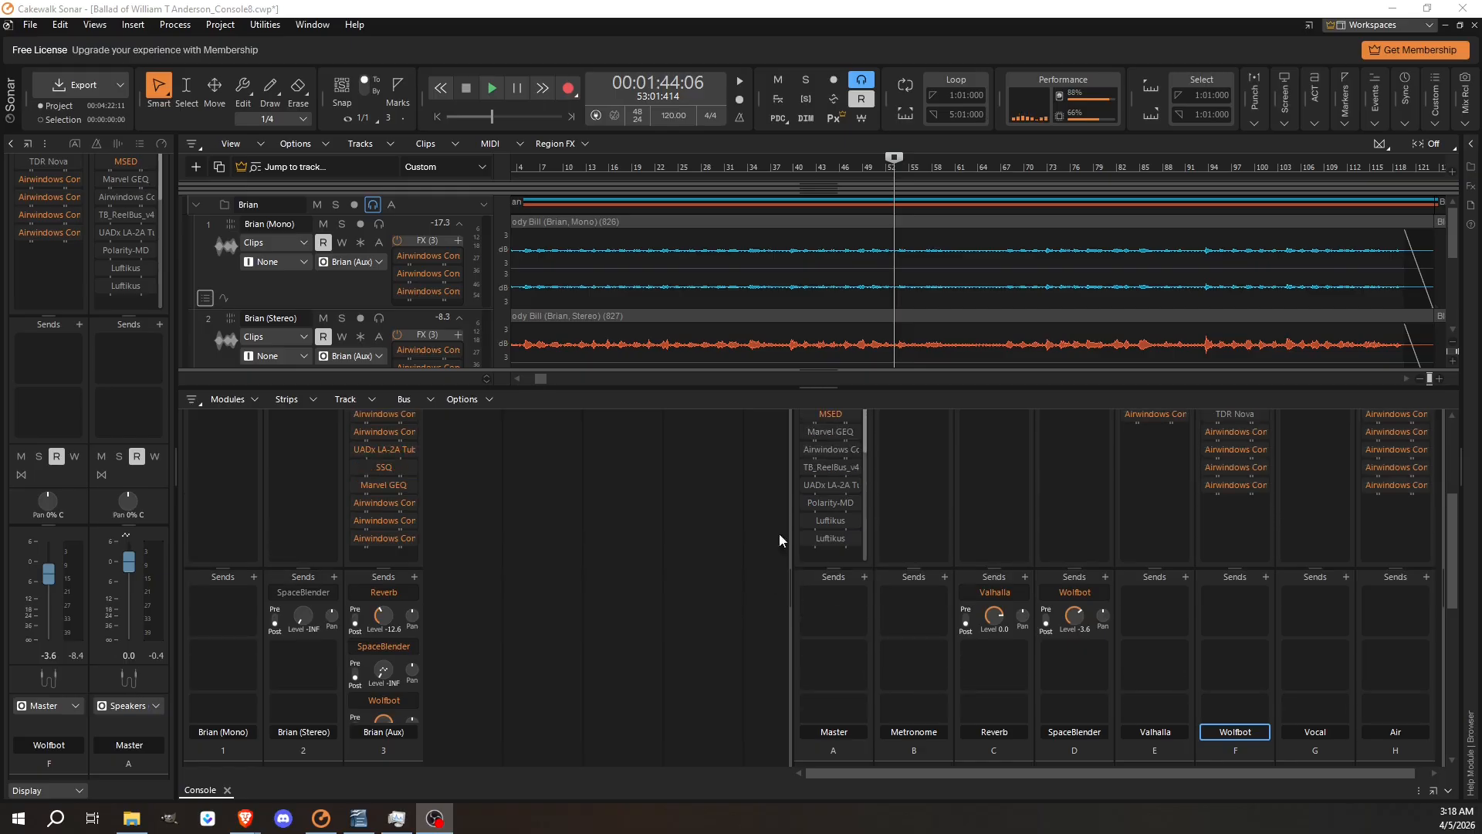